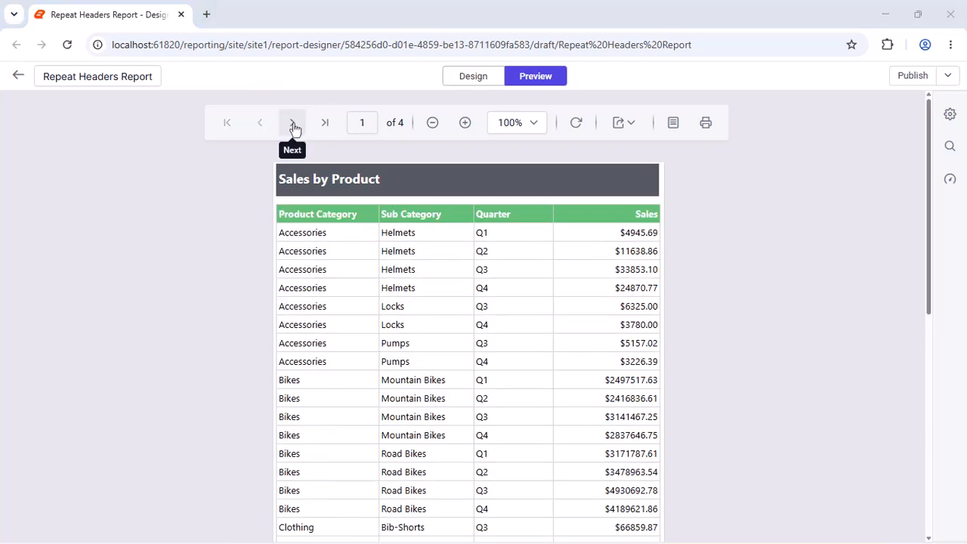
Page forward three pages through the Sales by Product report preview
click(295, 129)
click(295, 128)
click(294, 128)
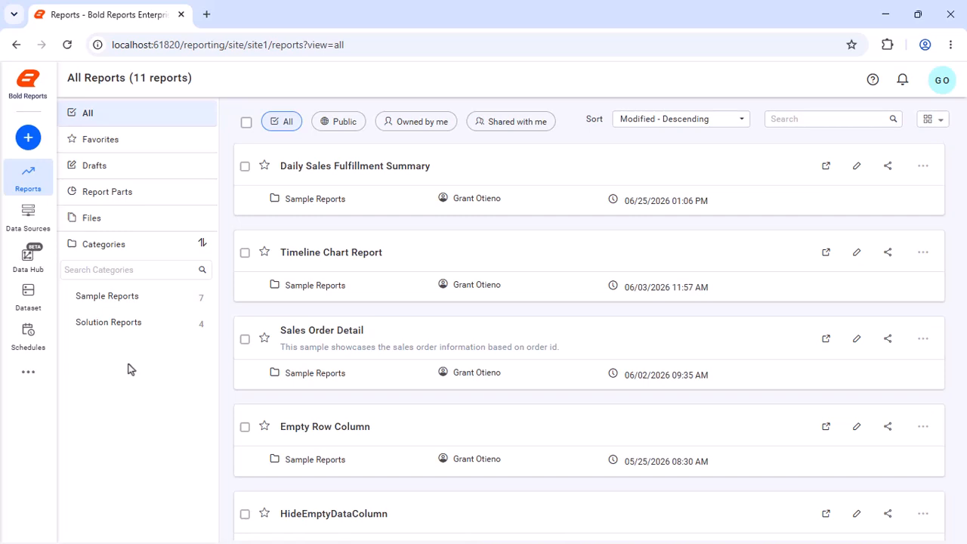
Create a new report from scratch named "Repeat Headers Report" and open it in the designer
click(28, 137)
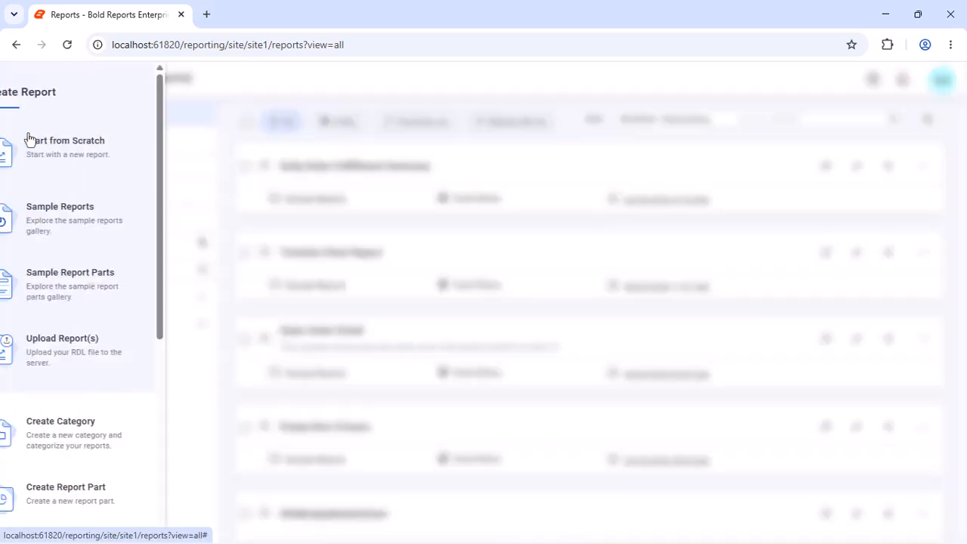
click(29, 140)
text(Repeat Headers Report)
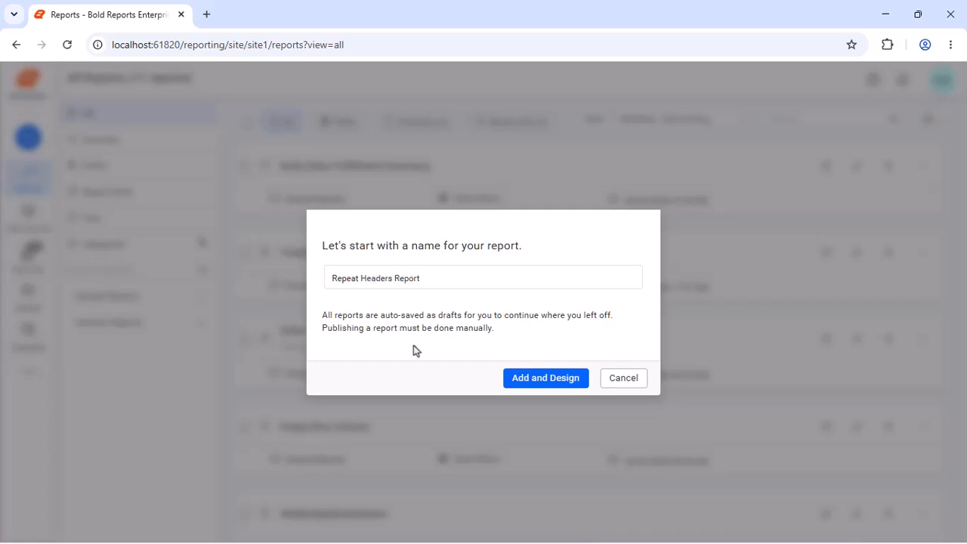
click(518, 378)
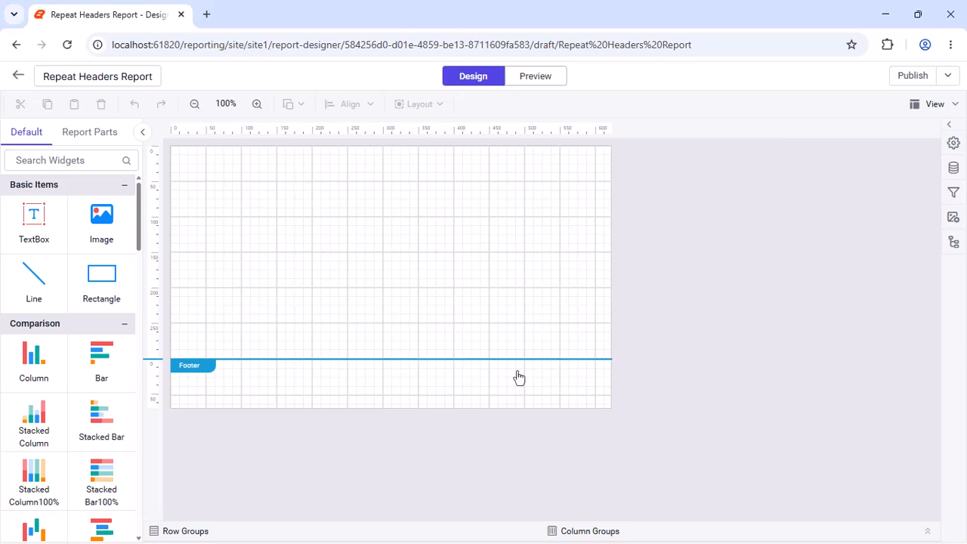
Start a new data source for the report and name it AdventureWorks
click(954, 168)
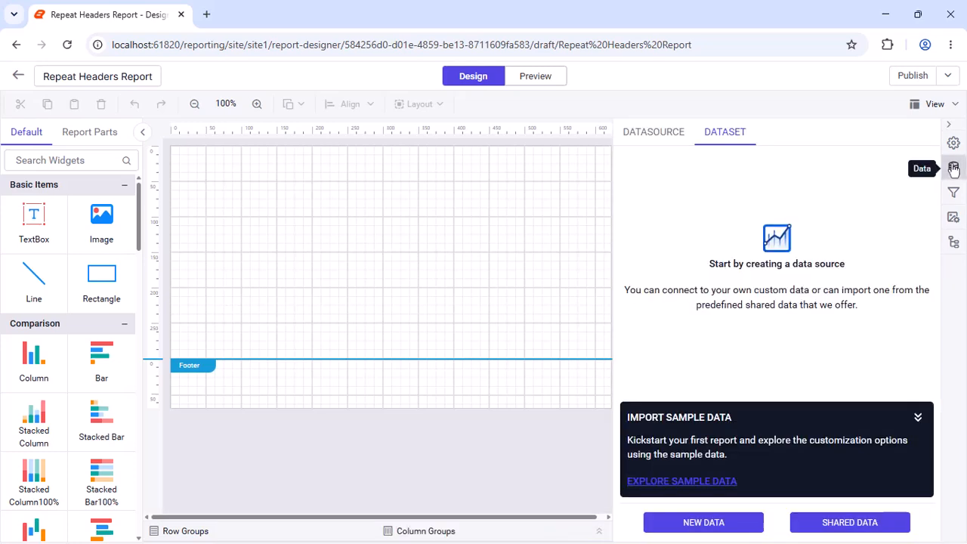
click(704, 520)
click(671, 214)
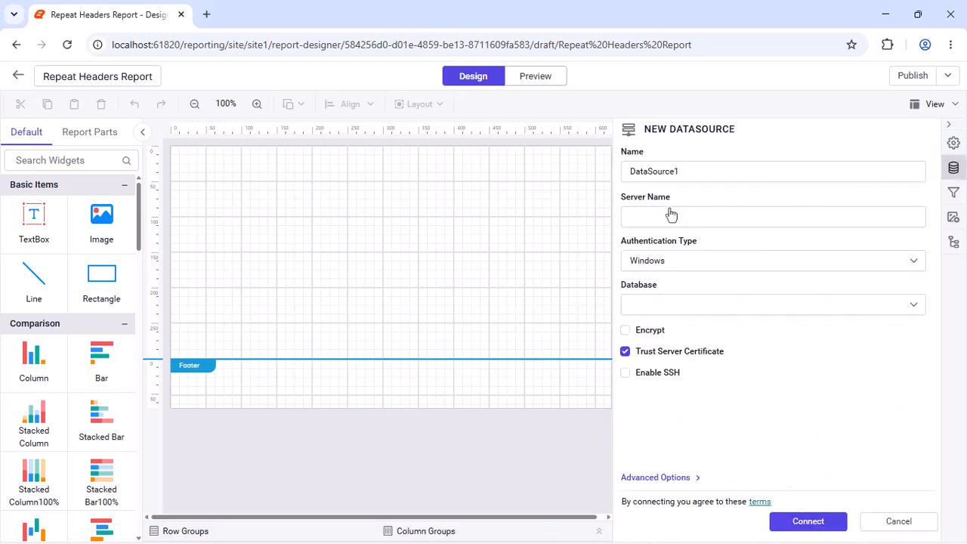
triple_click(734, 171)
text(AdventureWorks)
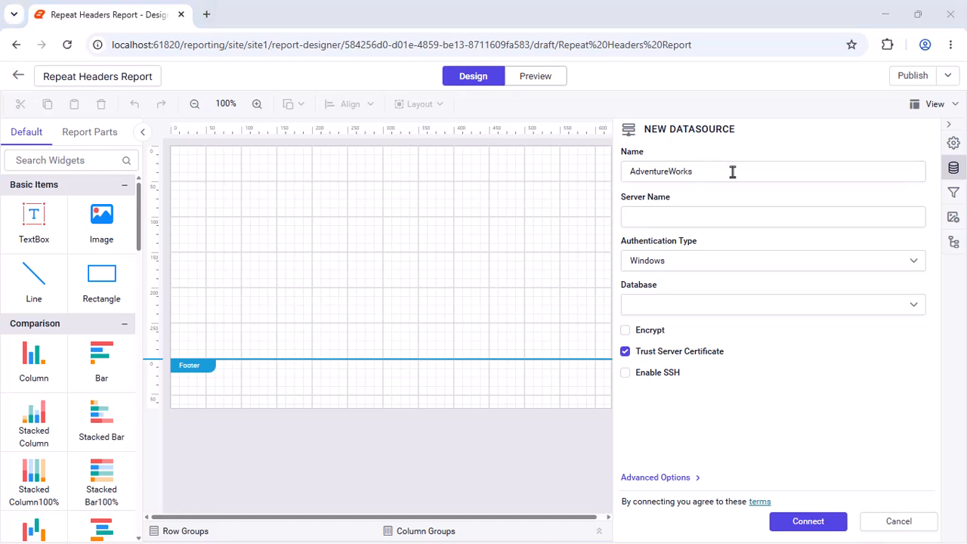
Switch the data source to advanced options, paste the connection string with its credentials, set the authentication type to None, and connect
click(638, 478)
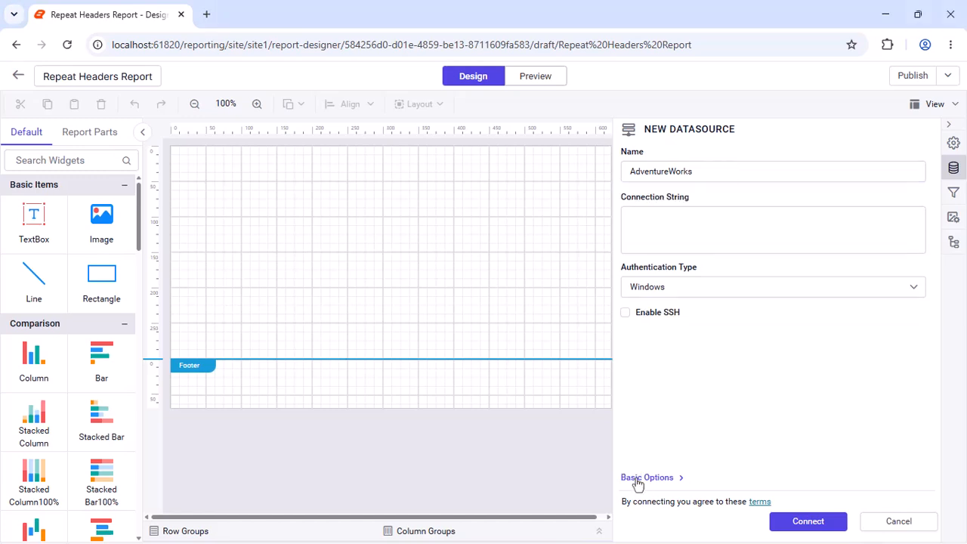
click(892, 243)
key(ctrl+v)
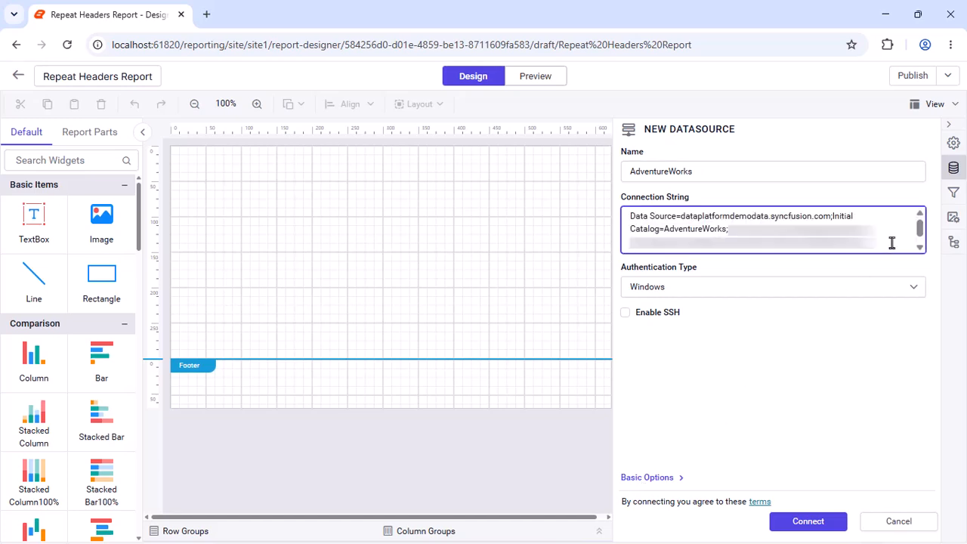
click(880, 288)
click(769, 379)
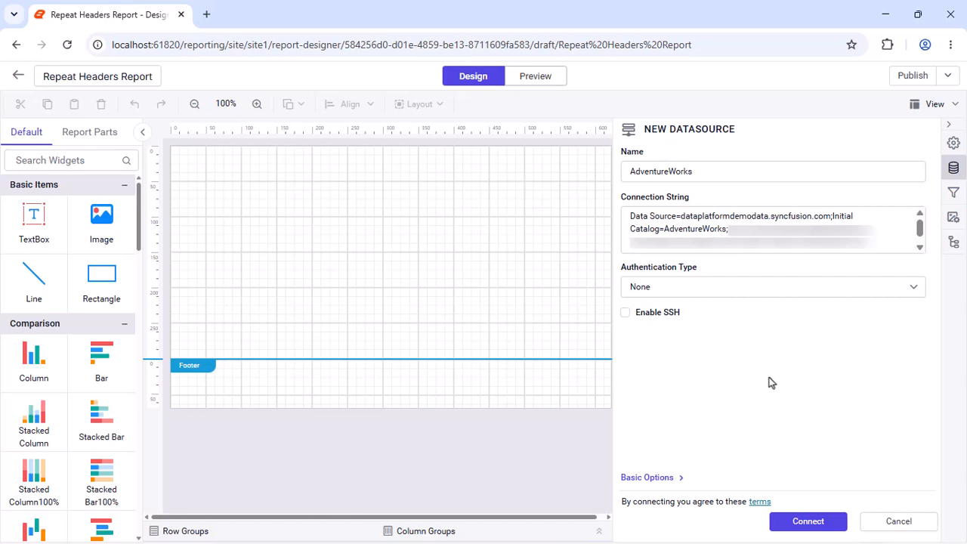
click(782, 521)
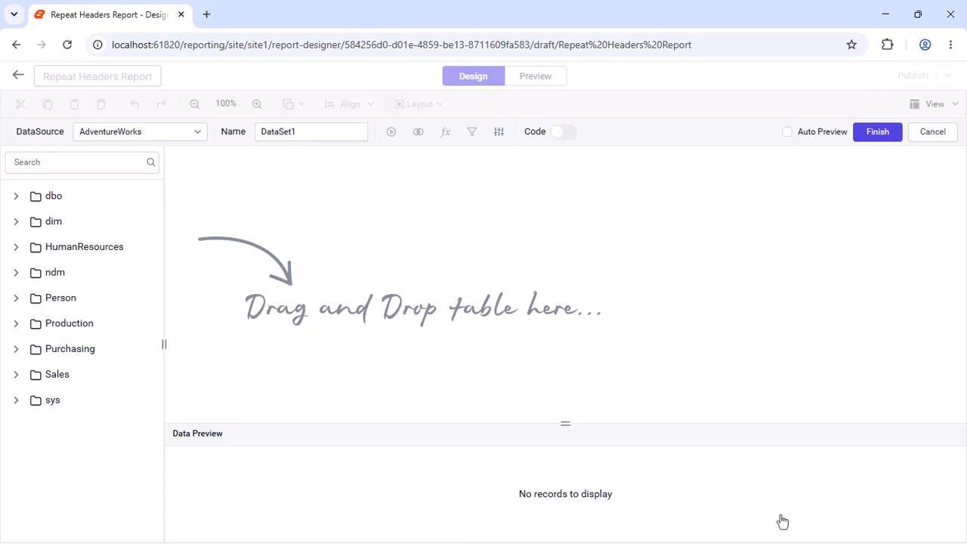
Rename the new dataset as ProductionDataset
click(356, 130)
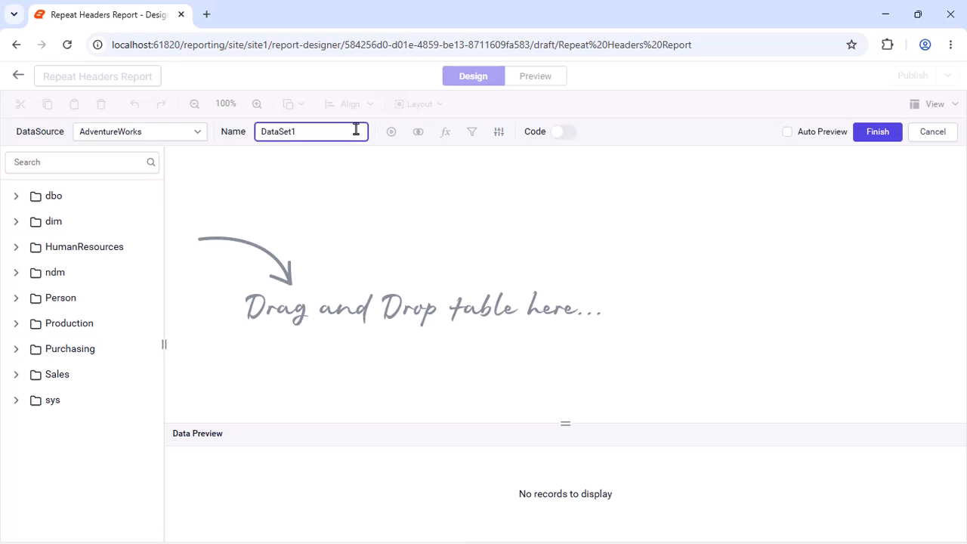
key(ctrl+a)
text(ProductionDataset)
Switch the dataset to code mode, paste and run the product sales query for 1/1/2002 to 12/31/2003, and finish the dataset
click(571, 134)
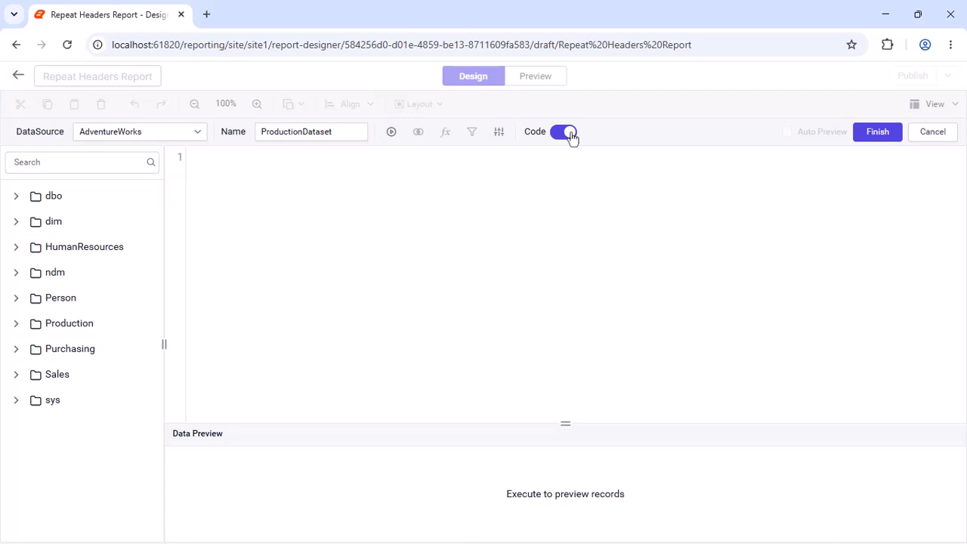
key(ctrl+v)
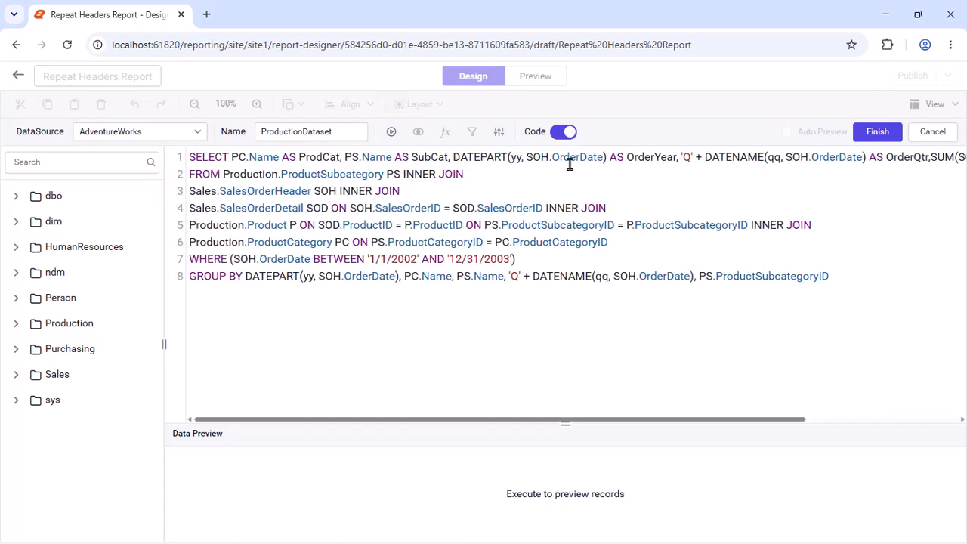
click(391, 132)
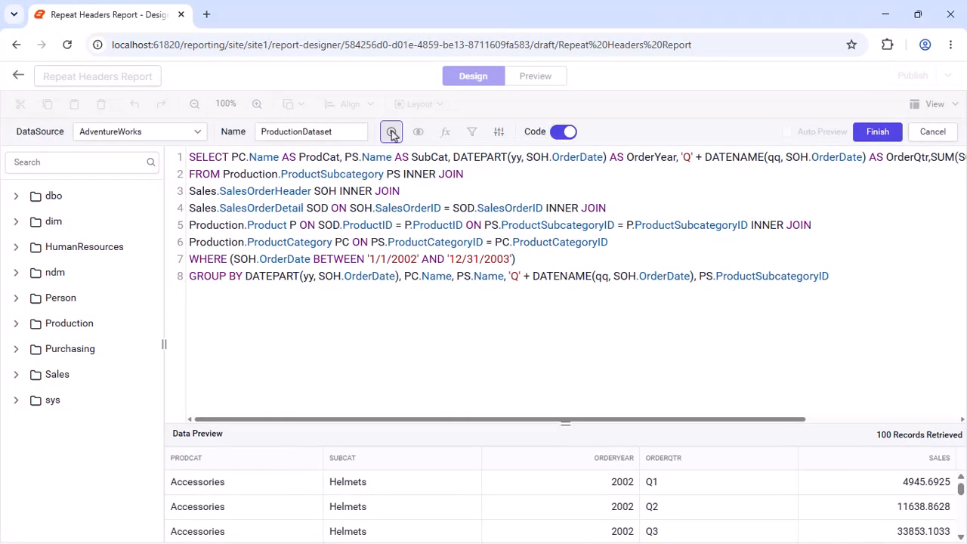
click(865, 132)
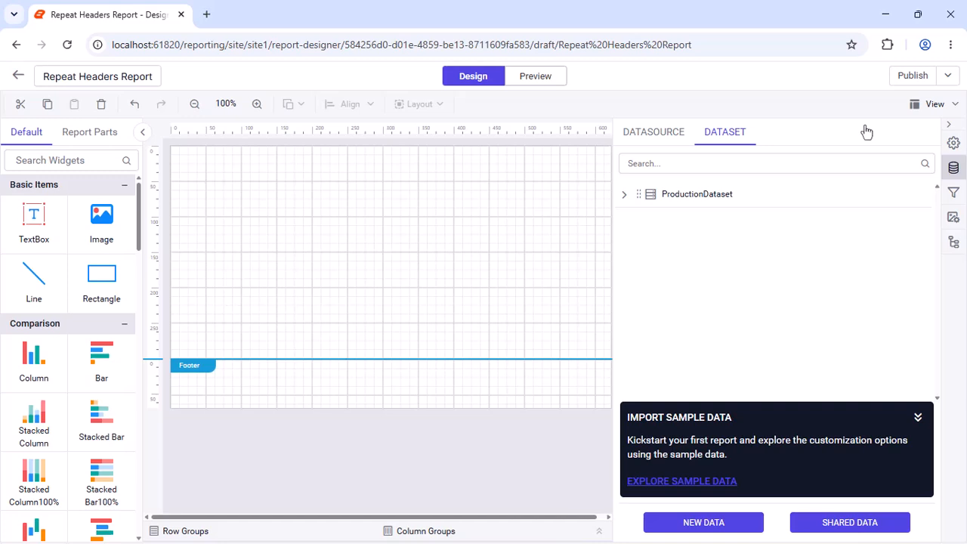
Show the report header and place a rectangle about 540 px wide and 60 px high in it, narrowing the page to fit
click(935, 103)
click(892, 135)
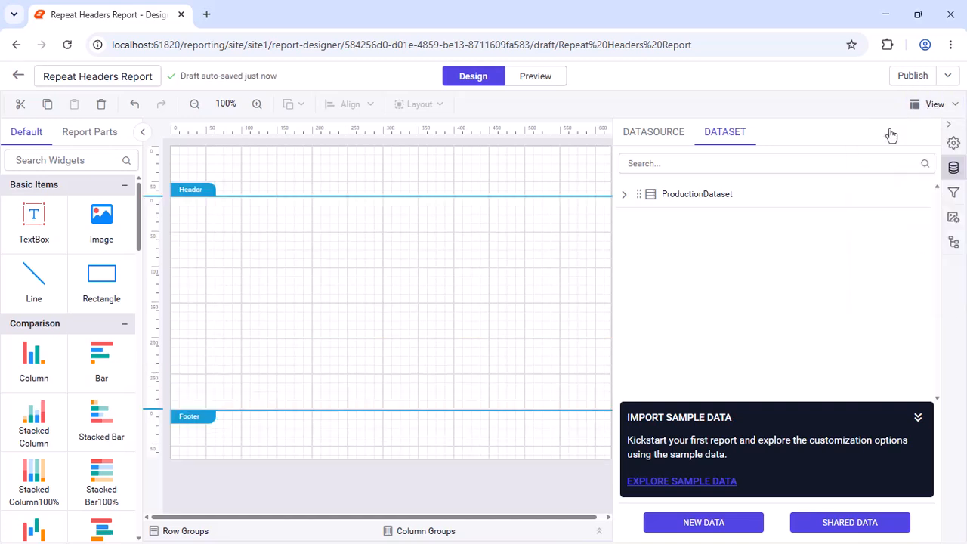
drag(101, 283, 175, 153)
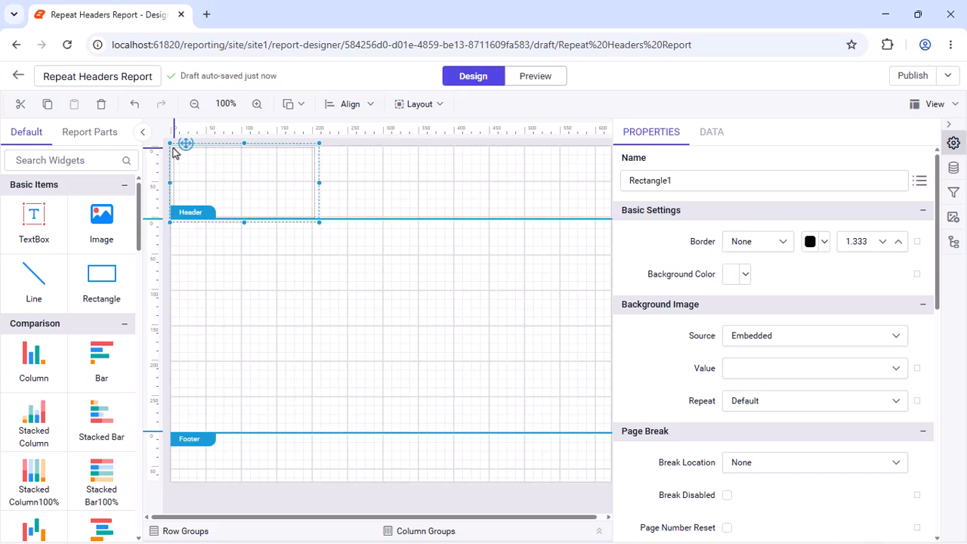
drag(319, 221, 560, 195)
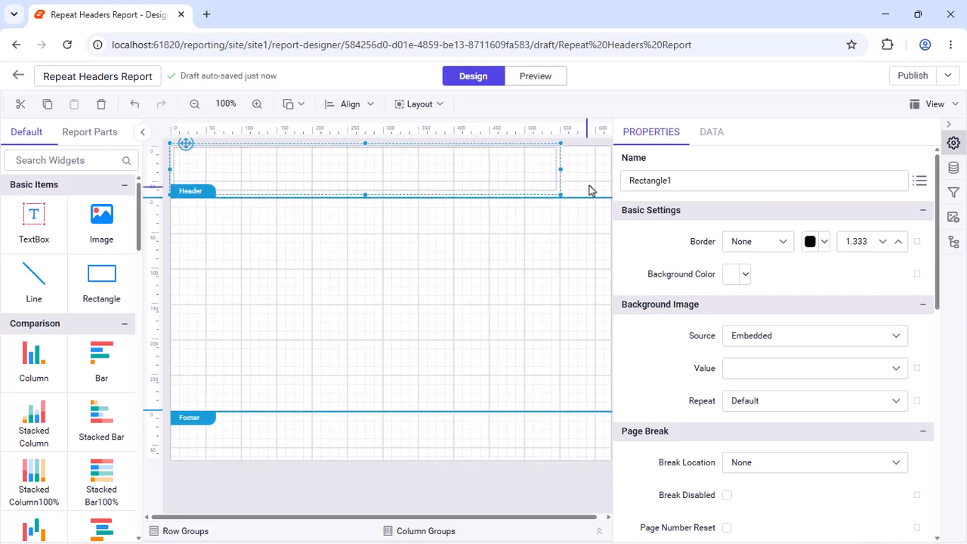
click(949, 125)
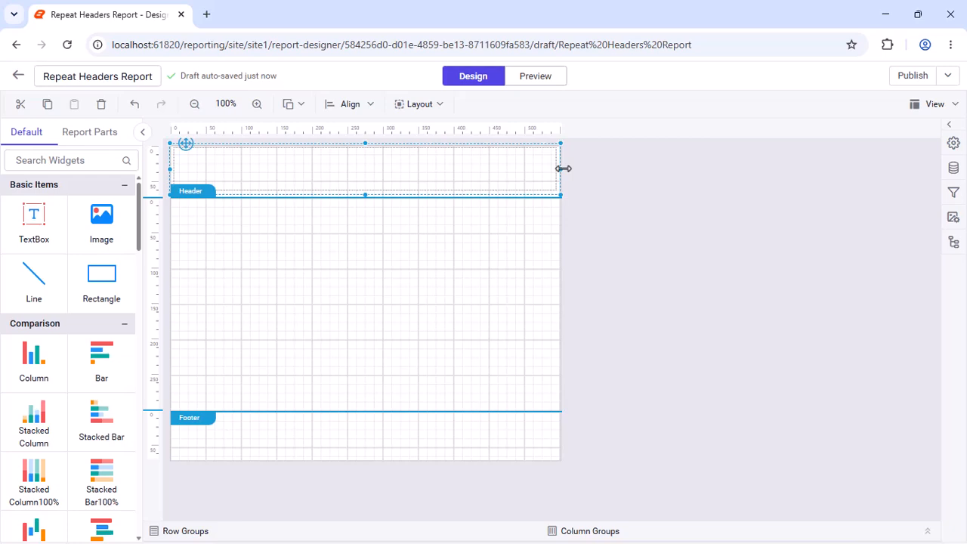
Set the header rectangle's background to dark grey using the pasted custom colour code
click(954, 143)
click(743, 276)
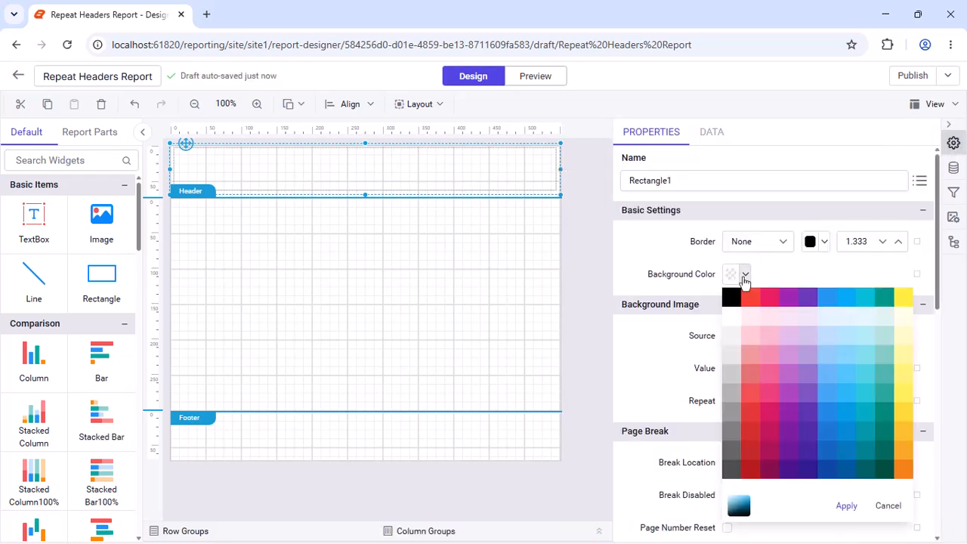
click(736, 505)
double_click(789, 296)
text(555b63)
click(896, 336)
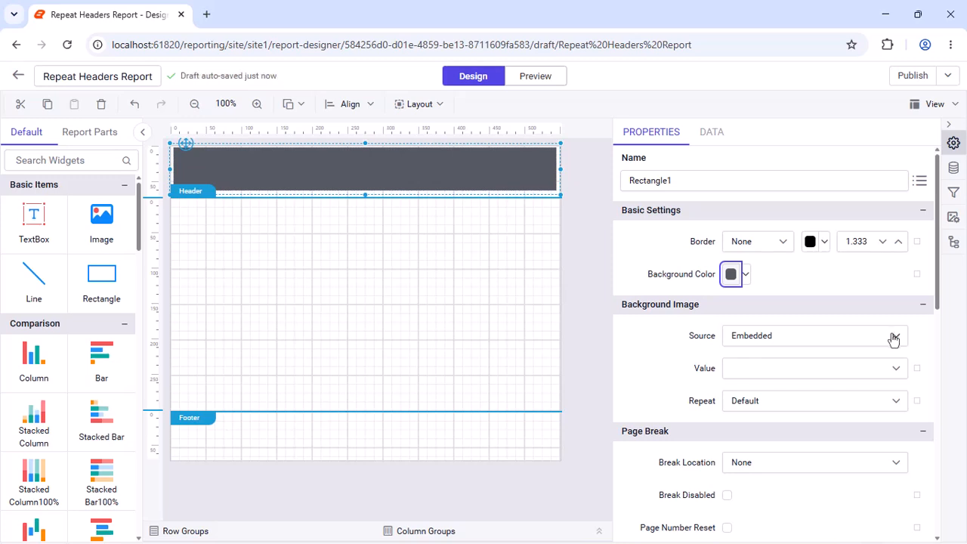
Add a text box inside the header rectangle, widen it, and enter the title "Sales by Product"
drag(34, 216, 248, 179)
click(245, 190)
click(243, 175)
drag(320, 163, 378, 162)
click(353, 161)
text(Sales by Product)
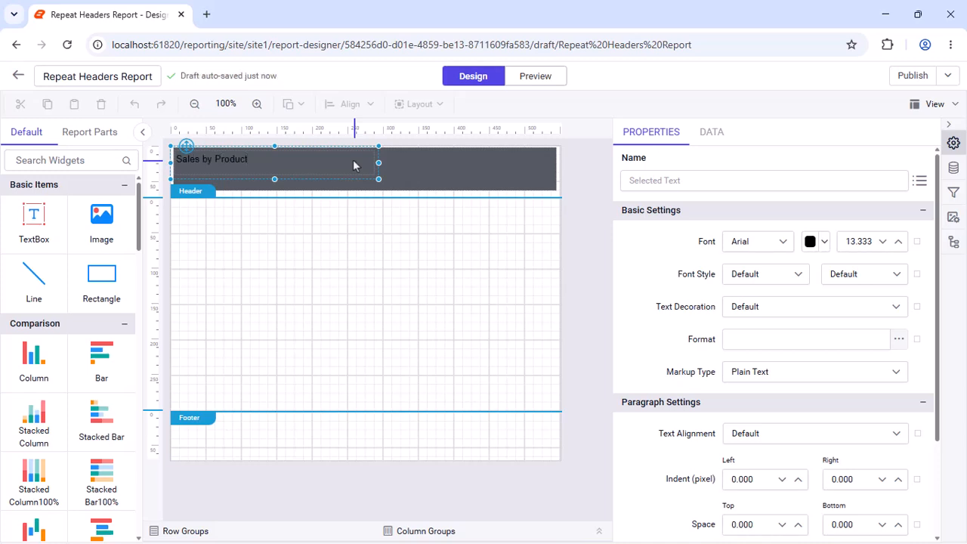
key(Escape)
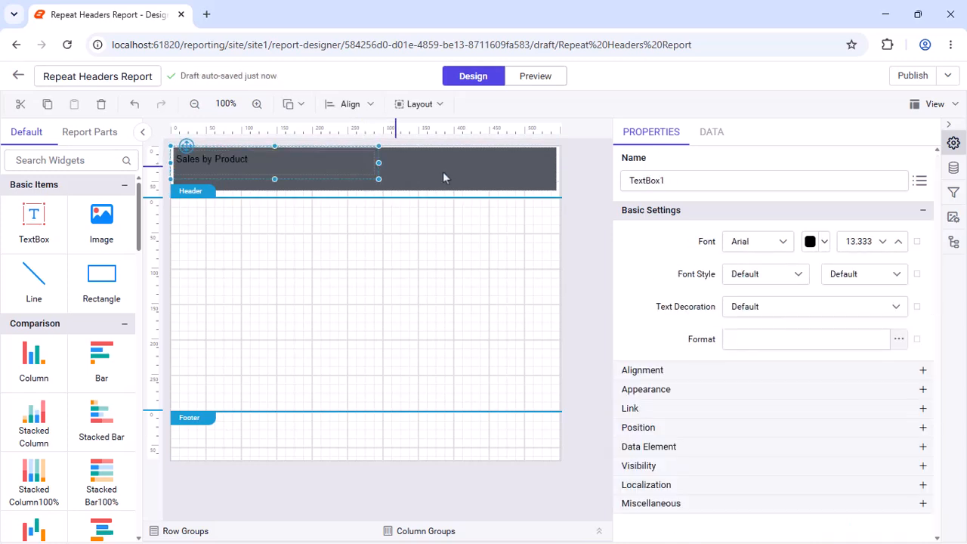
Set the title text box's font to Segoe UI and its font colour to white
click(775, 241)
text(Se)
click(749, 363)
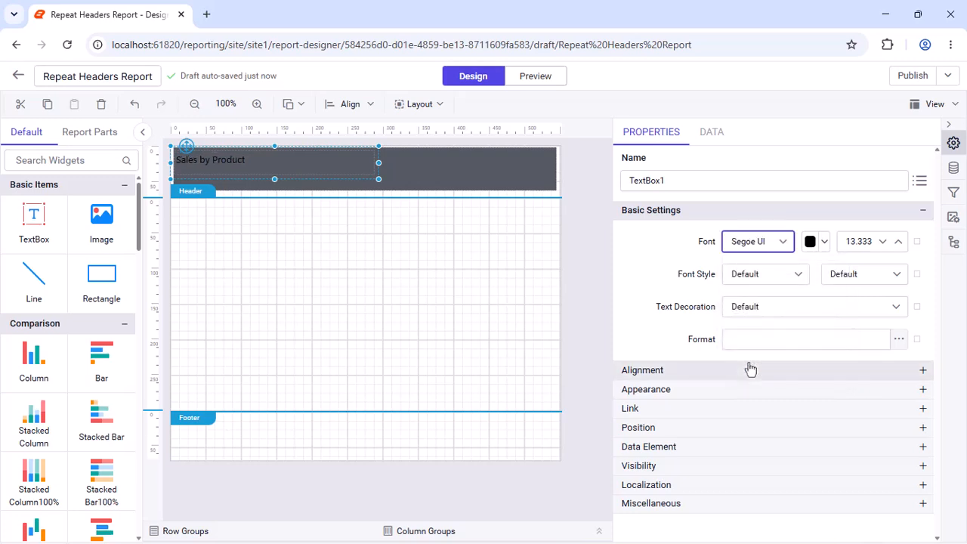
click(824, 242)
click(785, 263)
click(898, 471)
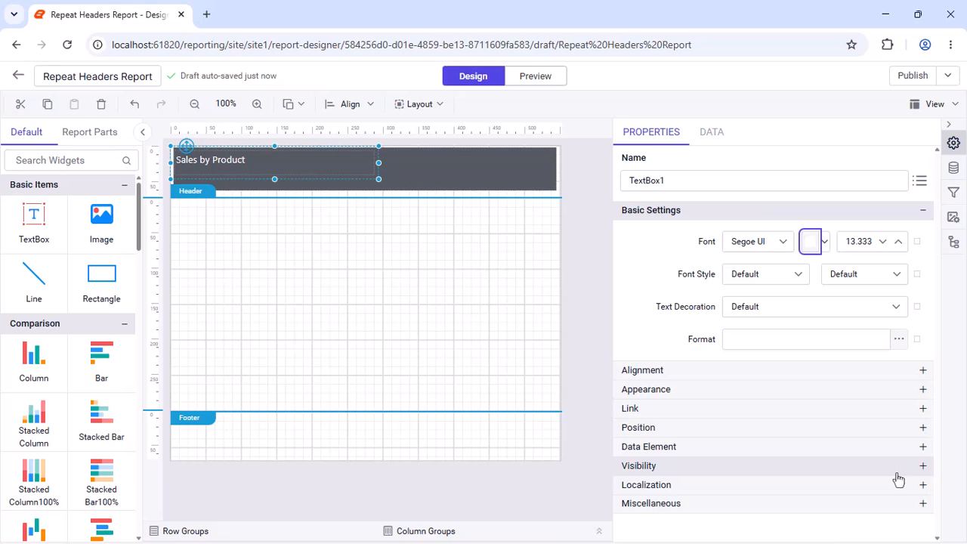
Set the title's font size to 18.333 and its font weight to Bold
click(874, 241)
scroll(875, 242, up, 5)
click(863, 263)
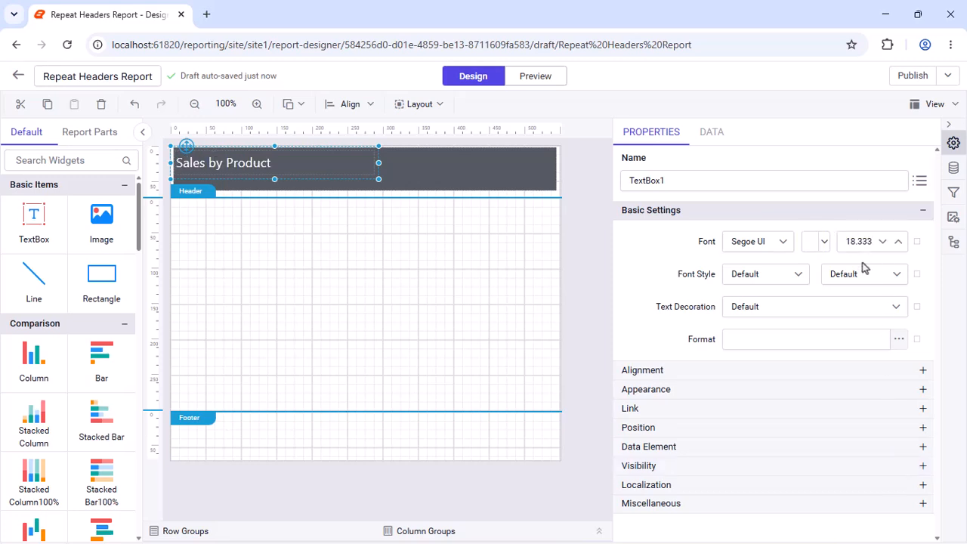
click(896, 274)
scroll(899, 324, down, 2)
click(870, 337)
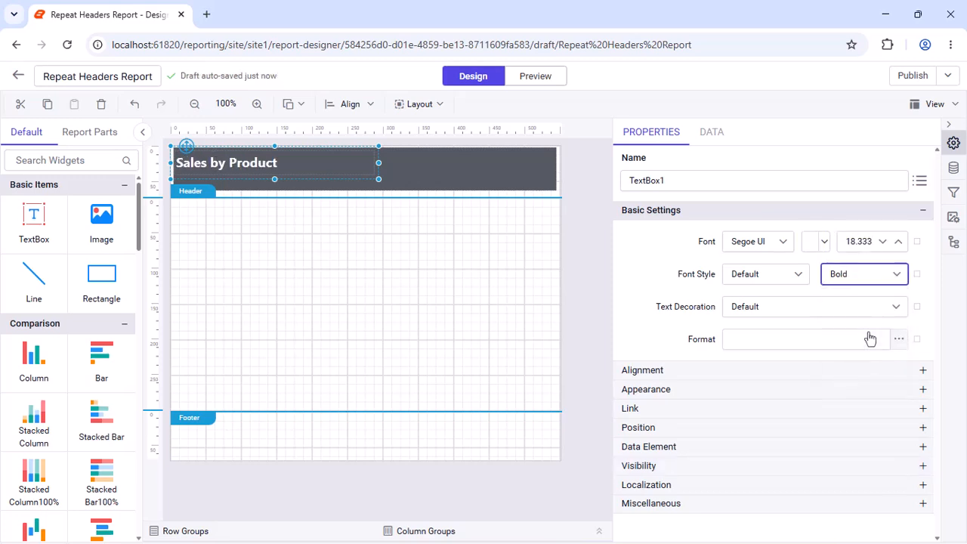
Set the title text box's vertical alignment to Middle
click(820, 371)
click(867, 434)
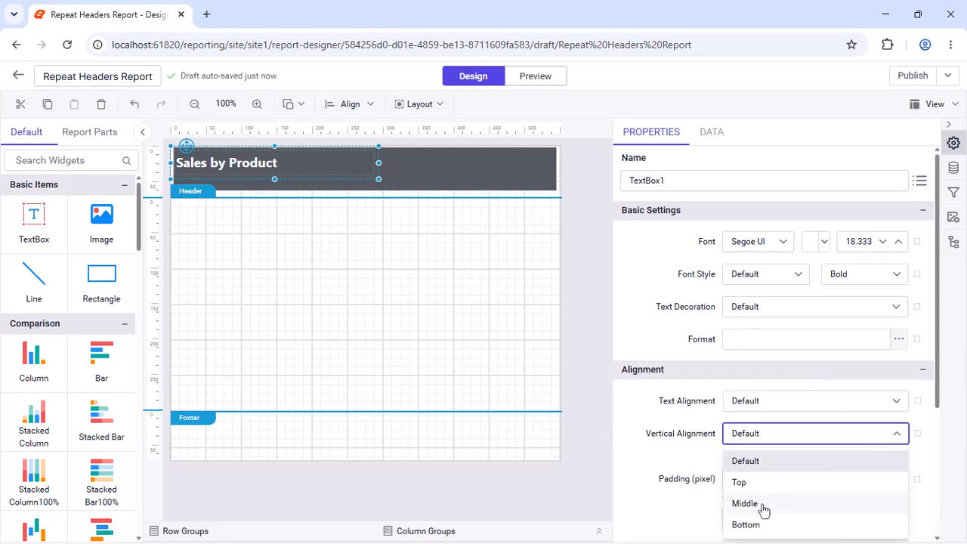
click(761, 510)
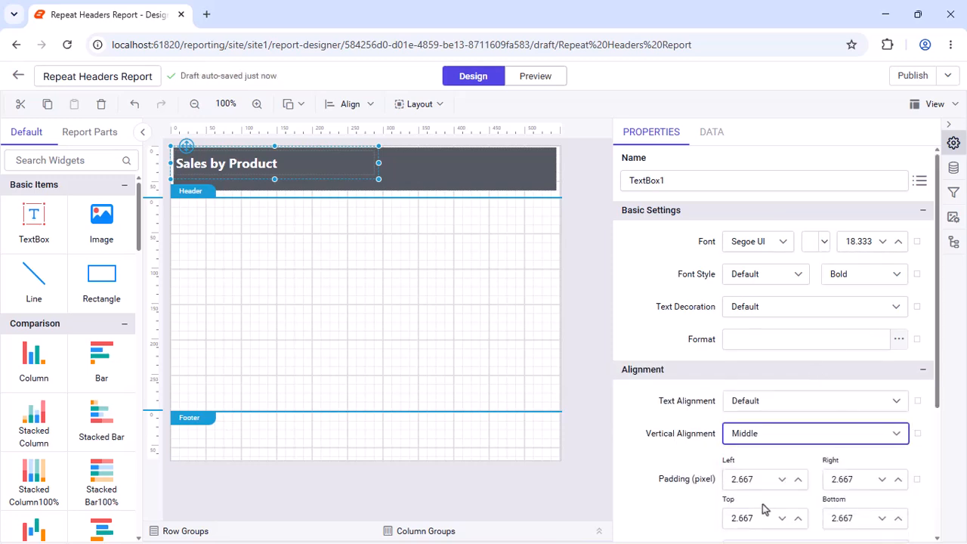
Shorten the header rectangle to about 47 px high and reduce the header section's height to fit it
scroll(315, 201, down, 1)
click(279, 184)
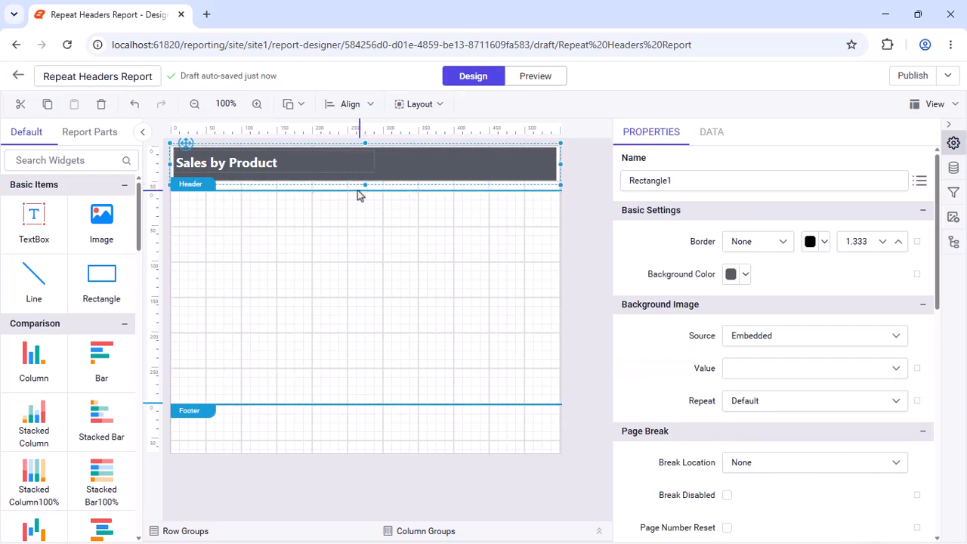
drag(349, 190, 347, 183)
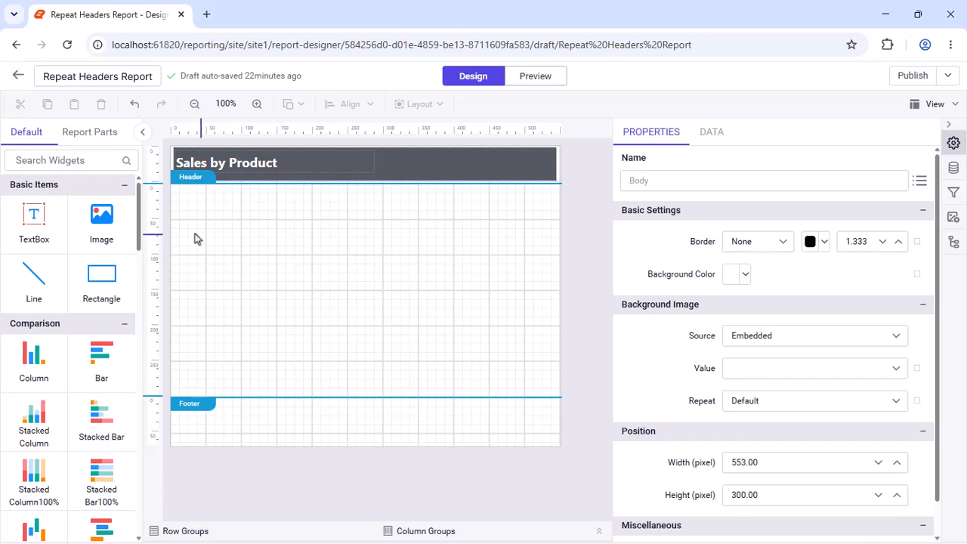
Insert a table at the upper left of the report body and add a fourth column to the right of its third
drag(139, 222, 141, 279)
drag(36, 312, 173, 195)
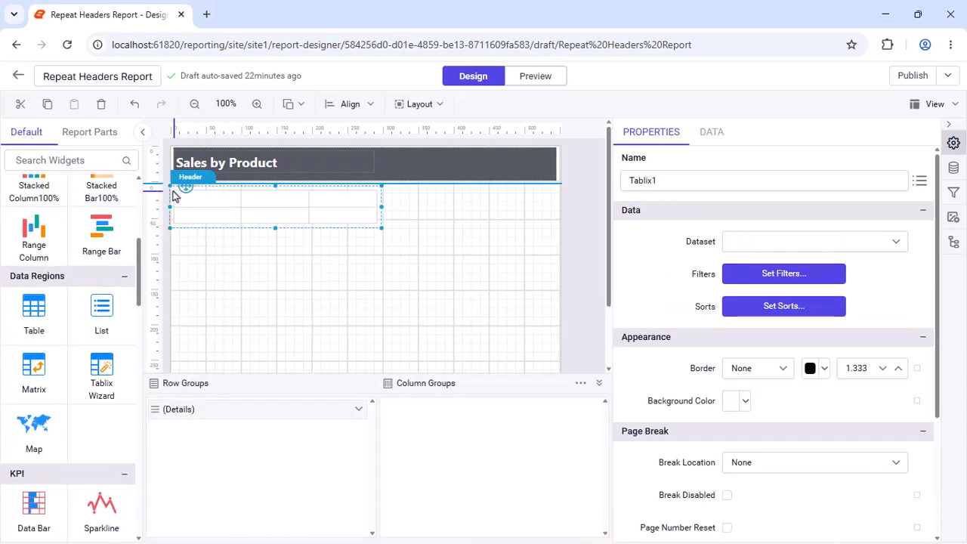
click(329, 199)
right_click(345, 186)
mouse_move(393, 202)
click(465, 230)
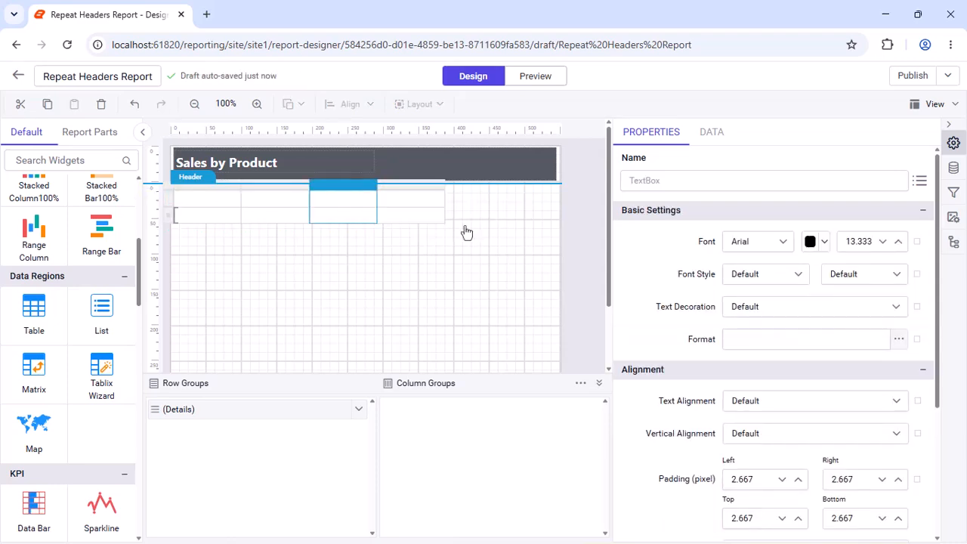
Enter Product Category and Sub Category in the first two header cells and widen their columns to fit the text
double_click(217, 199)
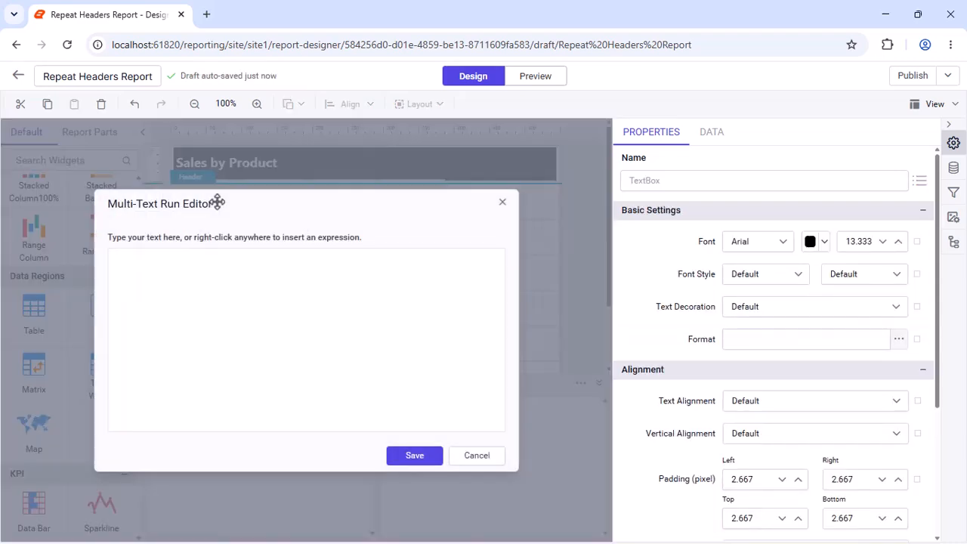
text(Product Category)
click(579, 455)
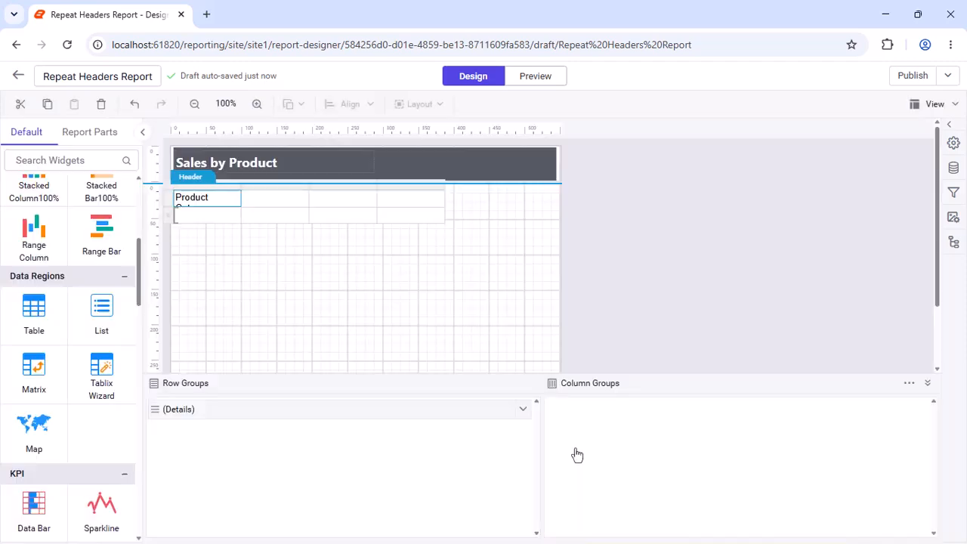
double_click(309, 199)
text(Sub Category)
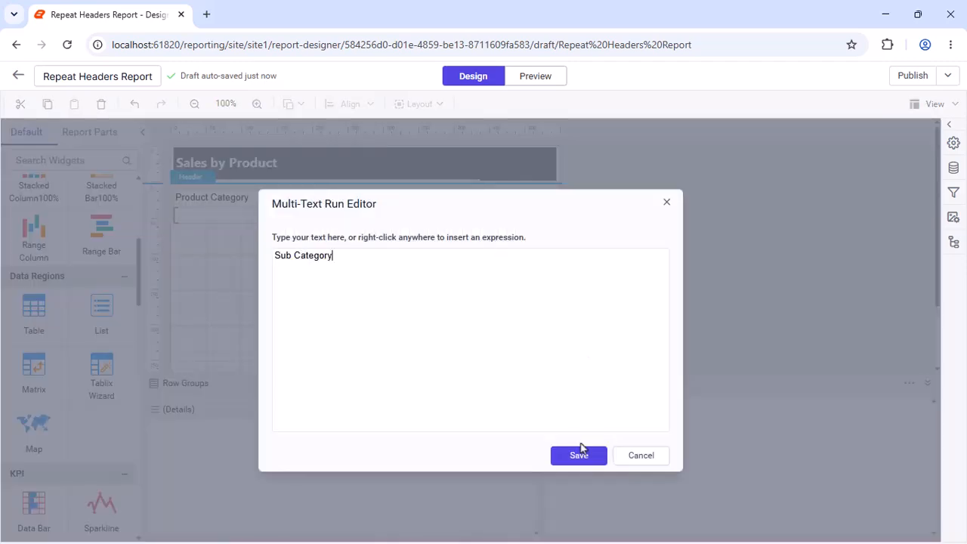
click(579, 455)
Enter Quarter and Sales in the third and fourth header cells and widen those columns so the table spans the report width
double_click(401, 198)
text(Ouarter)
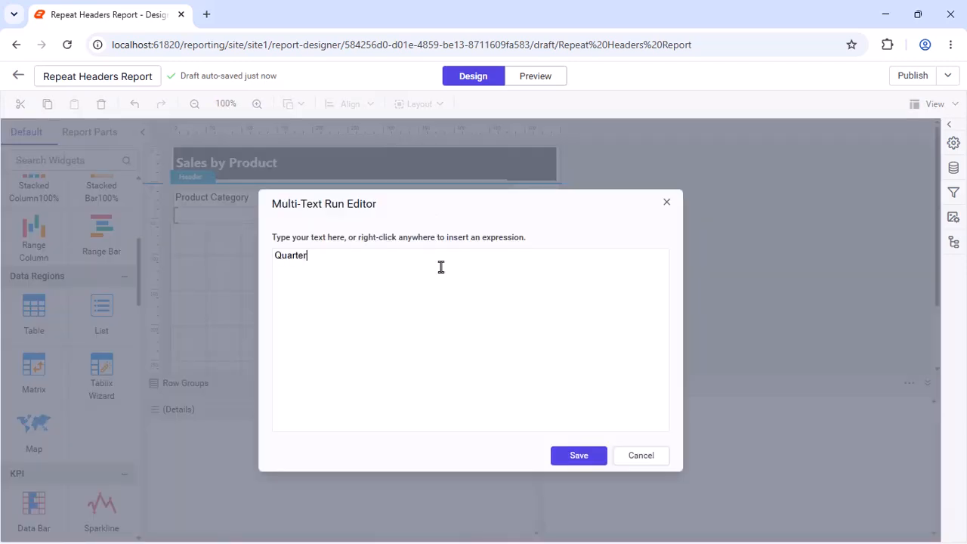
click(579, 455)
double_click(484, 199)
text(Sales)
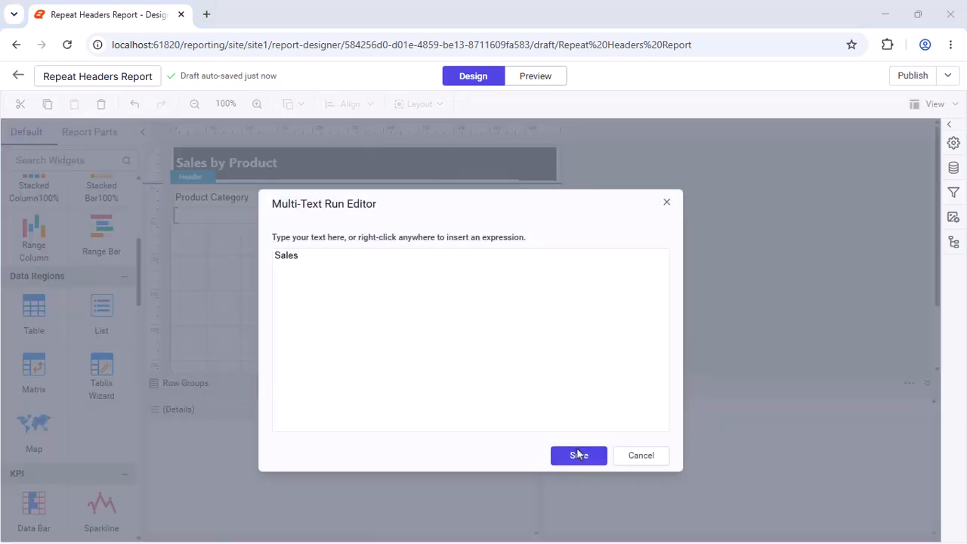
click(578, 455)
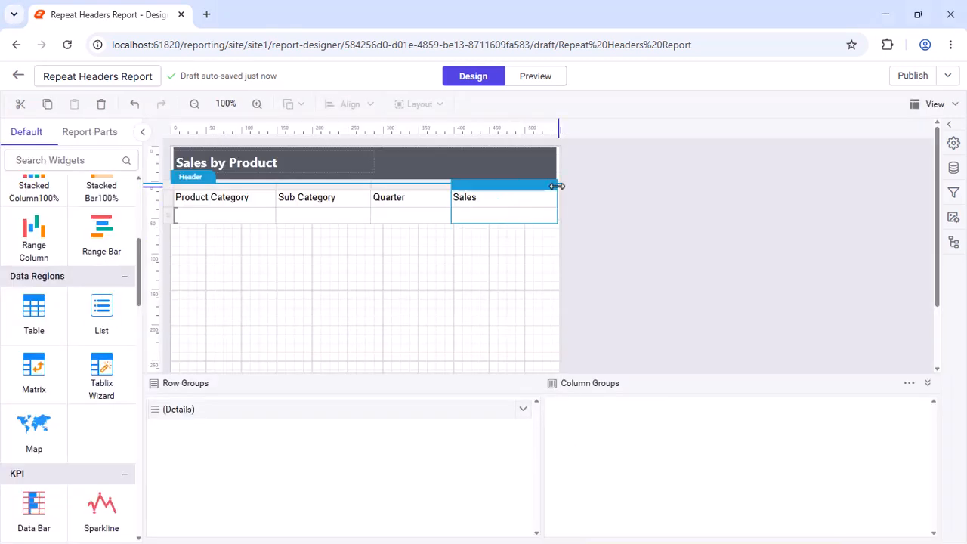
Set the table header row's font to Segoe UI and its font weight to Bold
click(201, 195)
click(954, 143)
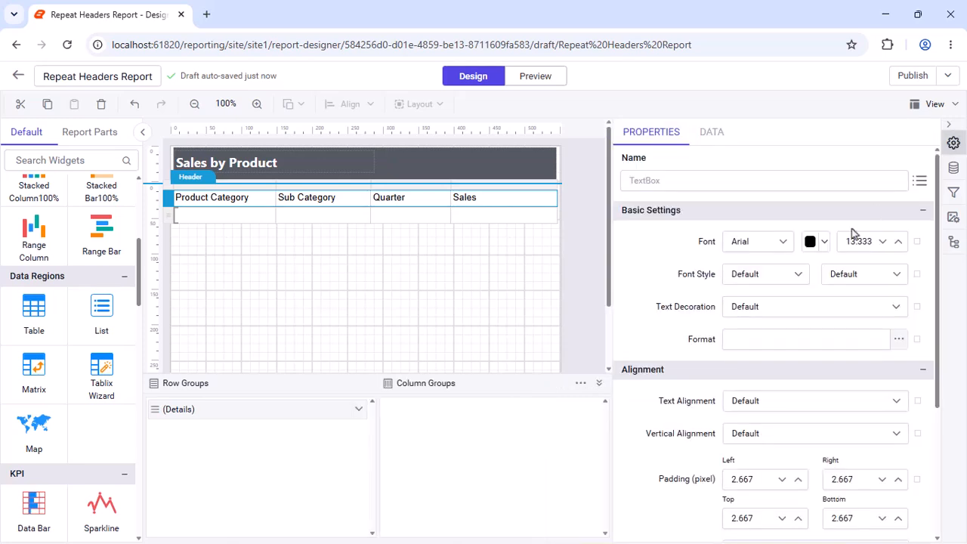
click(782, 243)
text(S)
click(767, 365)
click(865, 274)
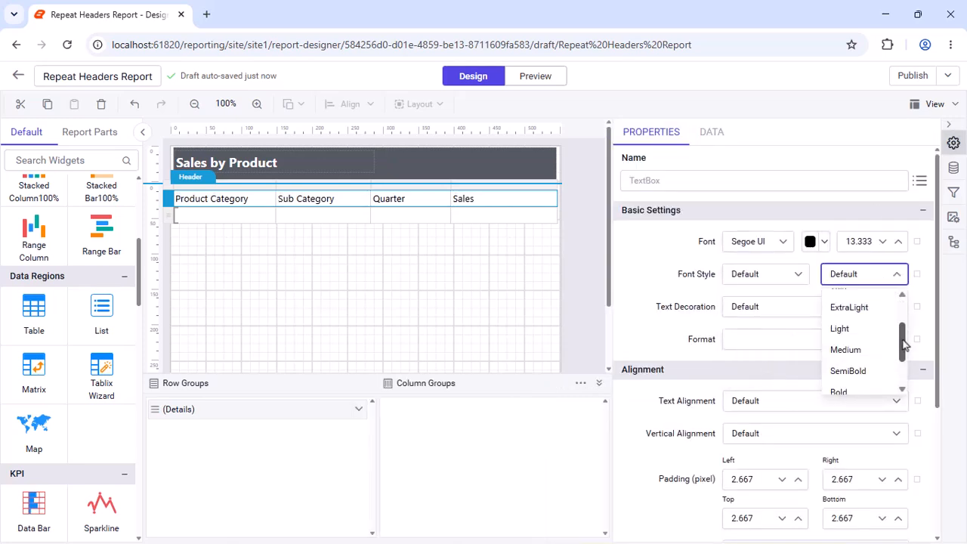
scroll(905, 340, down, 1)
click(865, 339)
Fill the table header row with the copied green background color
scroll(880, 377, down, 3)
click(892, 419)
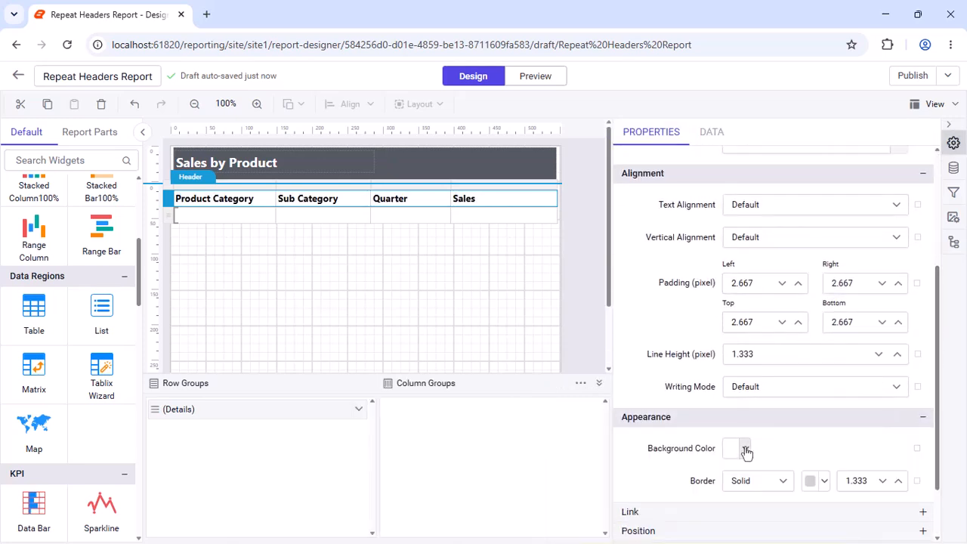
click(745, 448)
triple_click(801, 391)
key(ctrl+v)
click(896, 424)
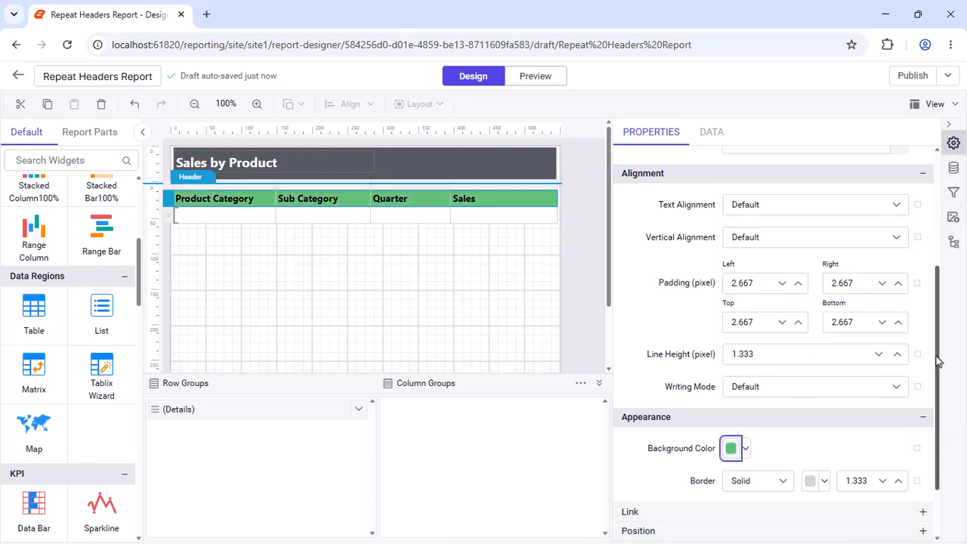
Set the table header row's font color to white
scroll(899, 340, up, 3)
click(812, 241)
click(789, 281)
click(898, 471)
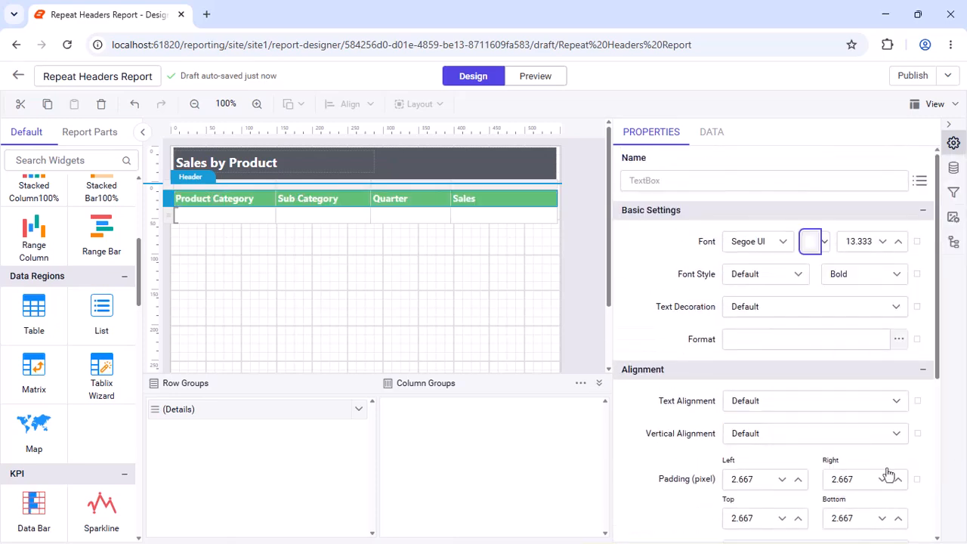
Align the Product Category, Sub Category and Quarter header texts Left and the Sales header text Right
click(797, 400)
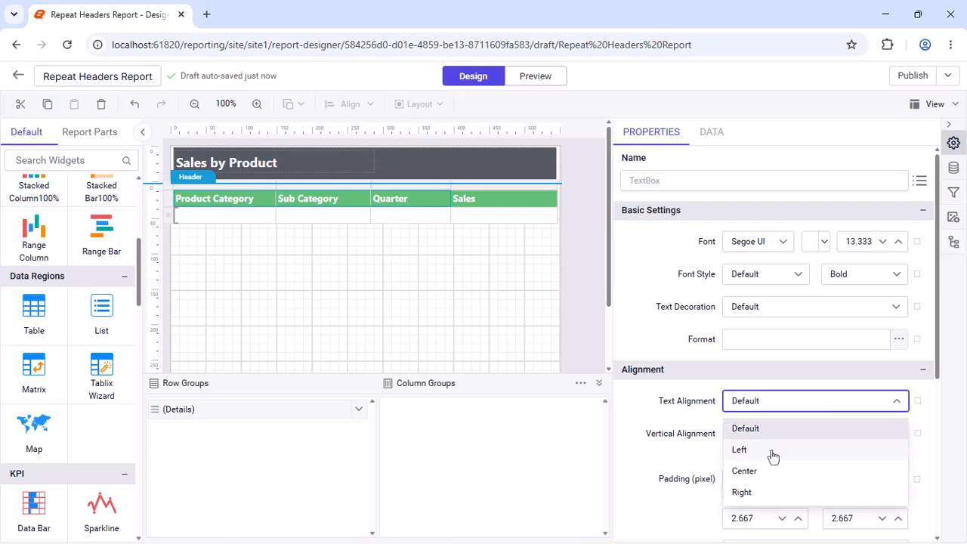
click(770, 452)
click(806, 399)
click(758, 495)
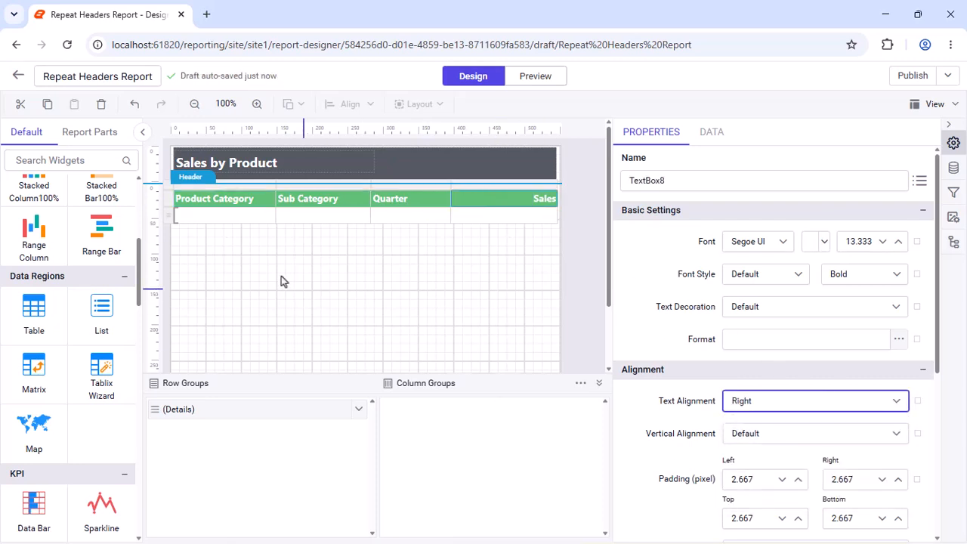
Set the vertical alignment of the whole table header row to Middle
click(203, 215)
click(897, 433)
click(753, 503)
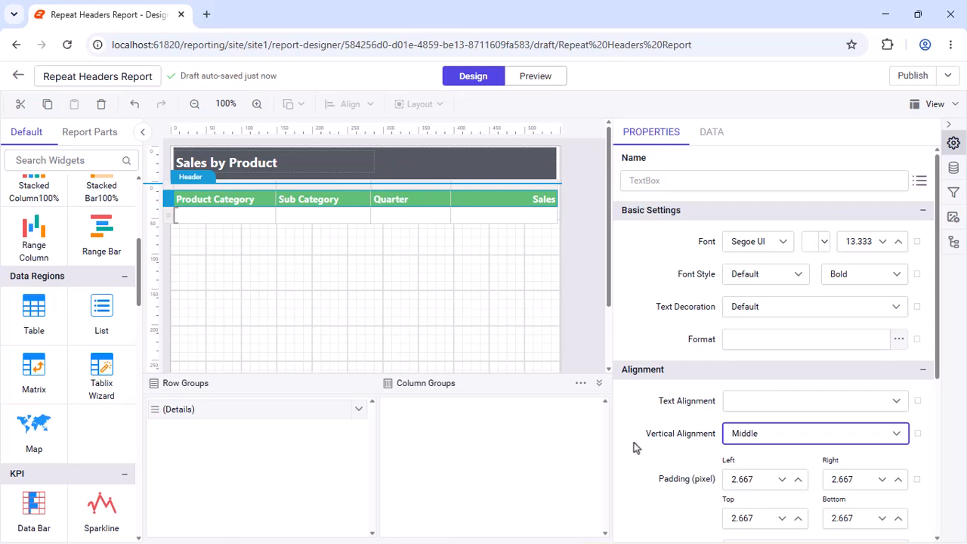
Bind the four detail row cells to the fields ProdCat, SubCat, OrderQtr and Sales, in that order
click(270, 214)
click(302, 264)
click(366, 215)
click(412, 292)
click(445, 214)
click(481, 346)
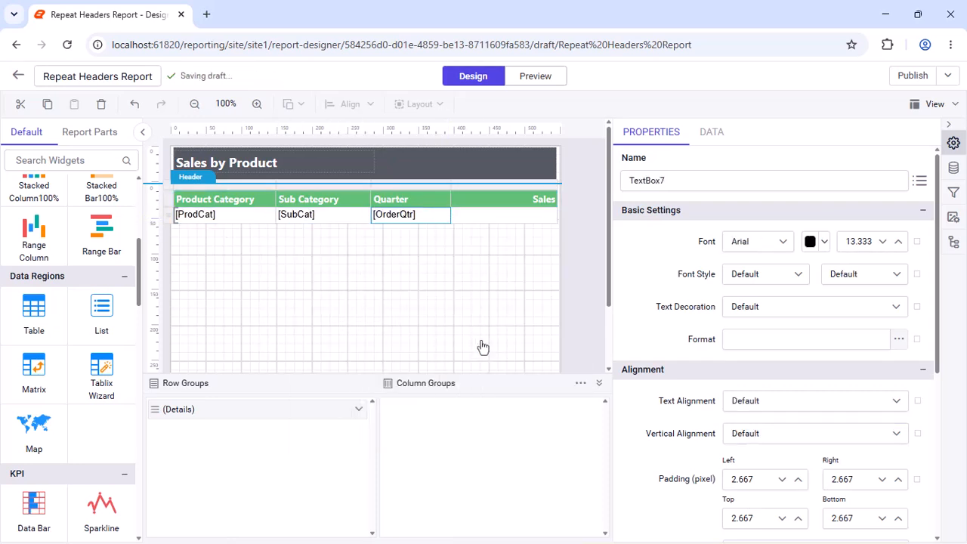
click(552, 215)
click(583, 372)
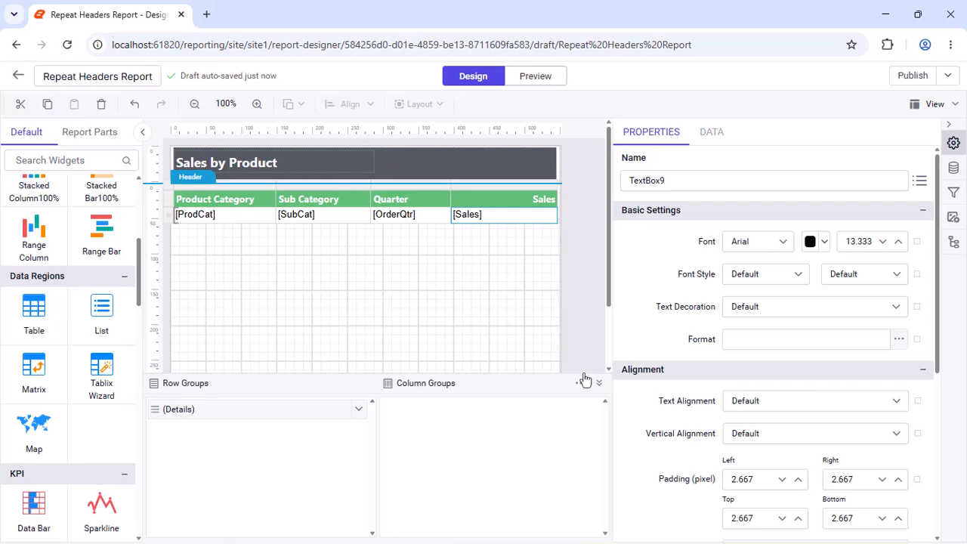
Set the font of the table's detail row to Segoe UI
click(169, 216)
click(758, 241)
text(Se)
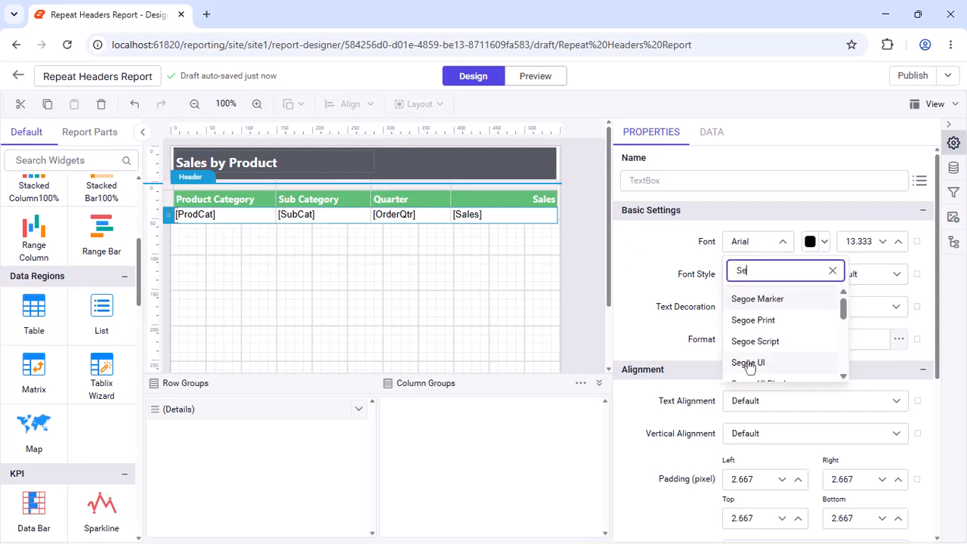
click(751, 365)
Align the ProdCat, SubCat and OrderQtr detail cells Left and the Sales detail cell Right
drag(238, 216, 416, 219)
click(760, 403)
click(758, 447)
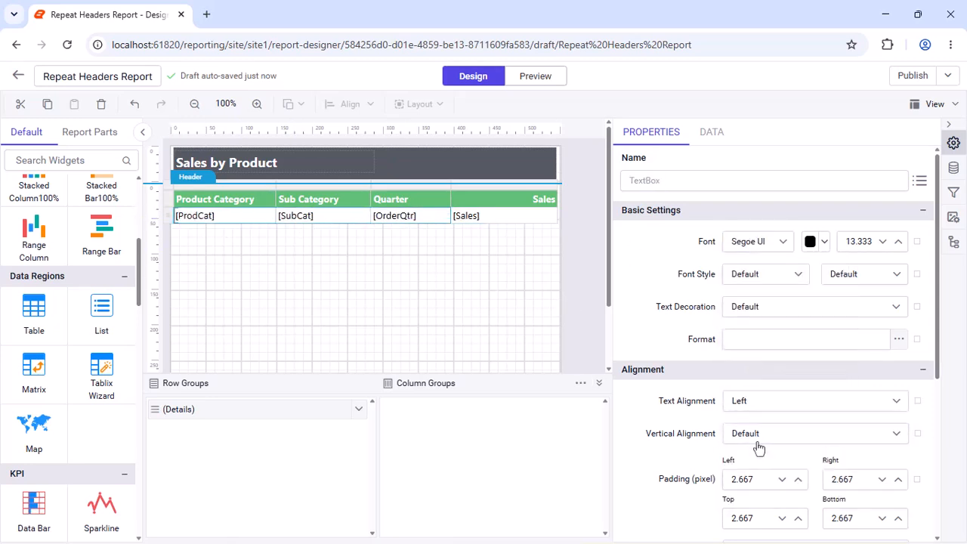
click(504, 218)
click(760, 401)
click(748, 492)
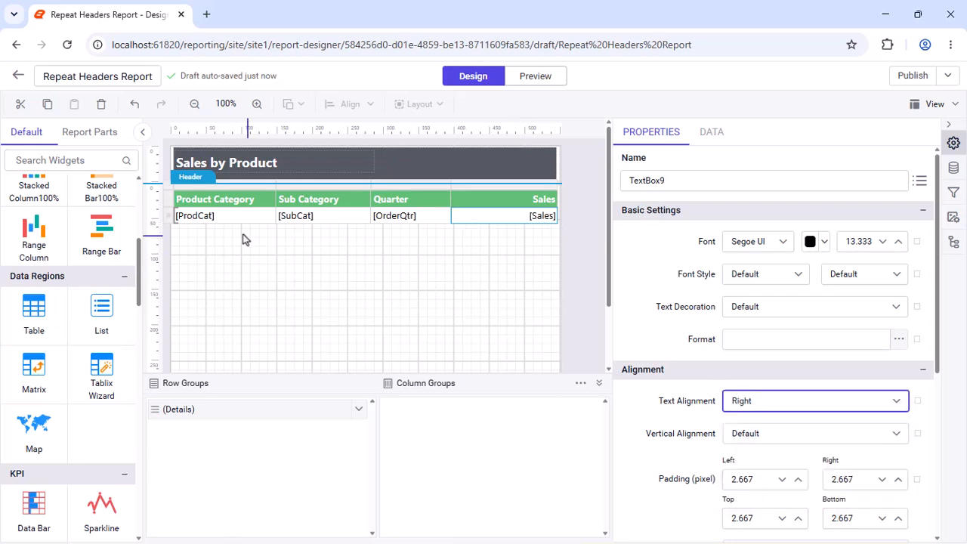
Set the vertical alignment of the whole detail row to Middle
click(169, 216)
click(760, 433)
click(741, 503)
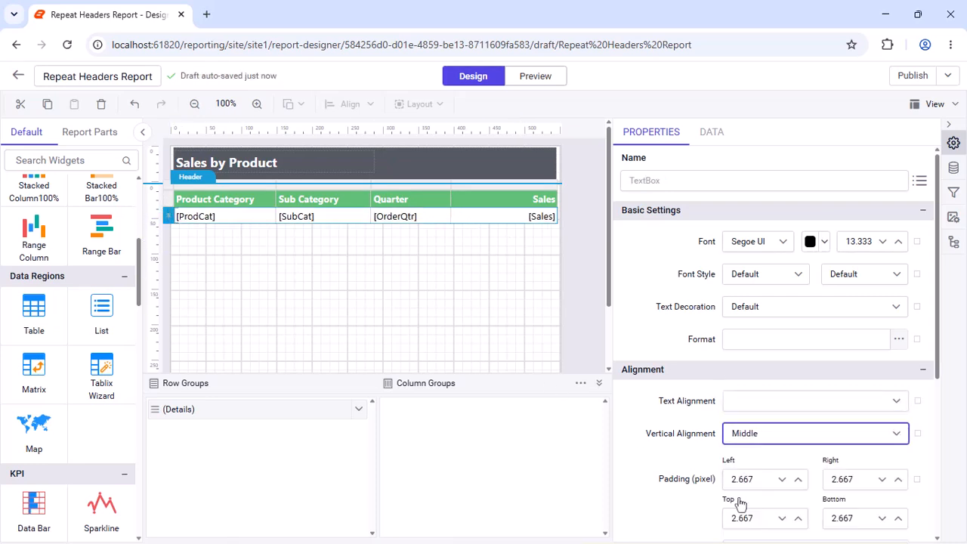
click(516, 290)
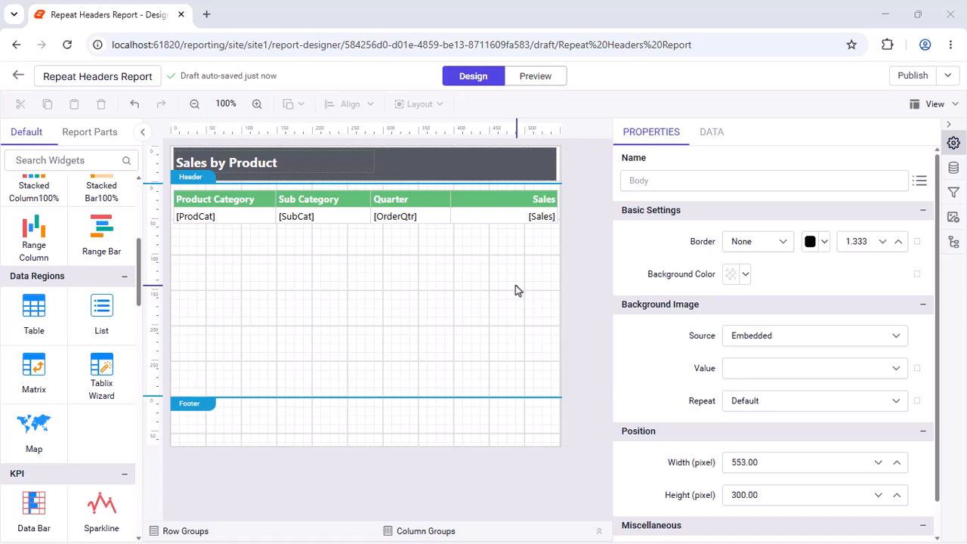
Apply the Currency format to the Sales detail cell
click(507, 218)
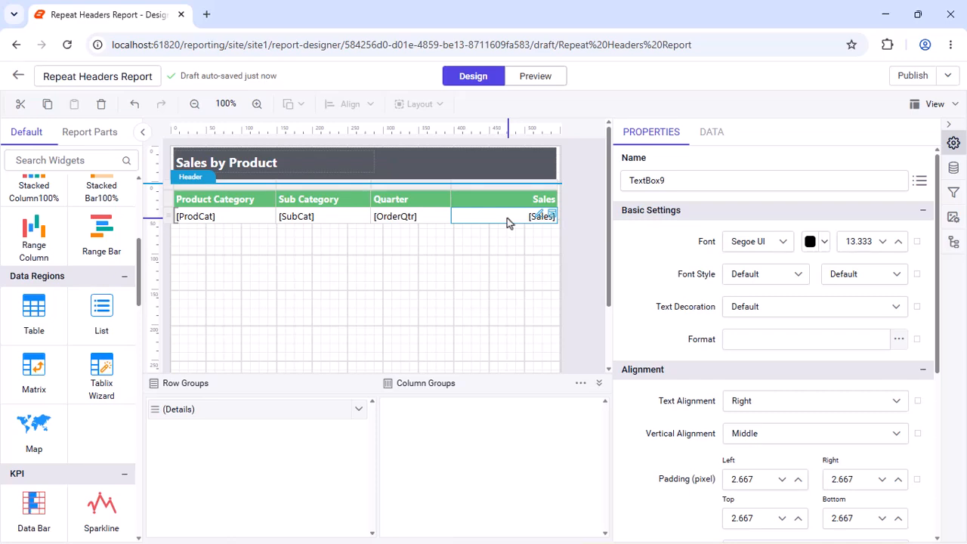
click(891, 340)
click(501, 194)
click(459, 239)
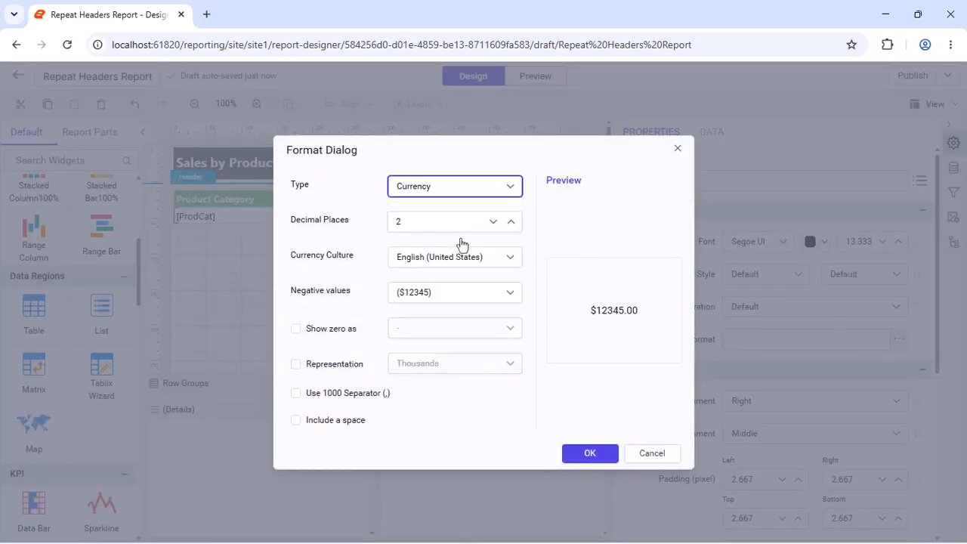
click(590, 454)
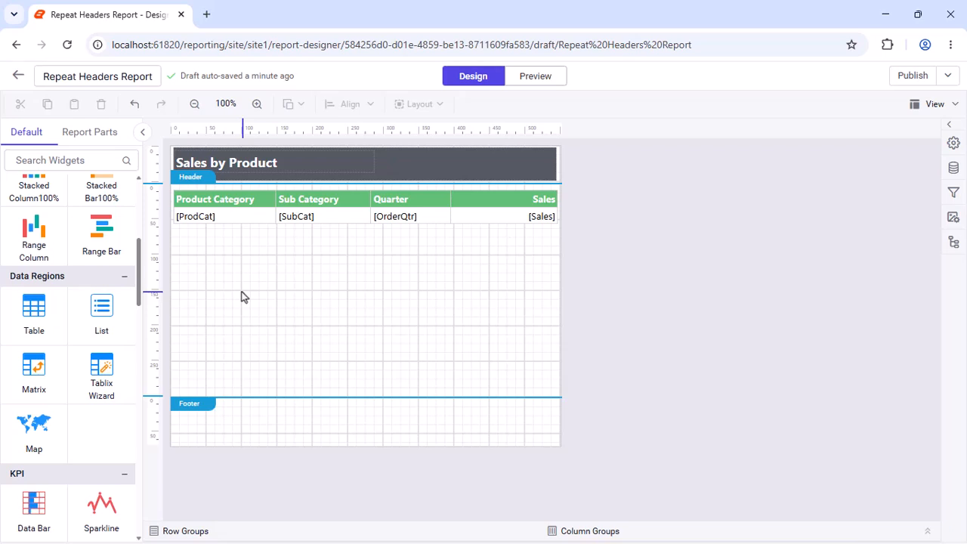
Show the static members of the table's row and column groups and enable Repeat On New Page for the static row member
click(182, 206)
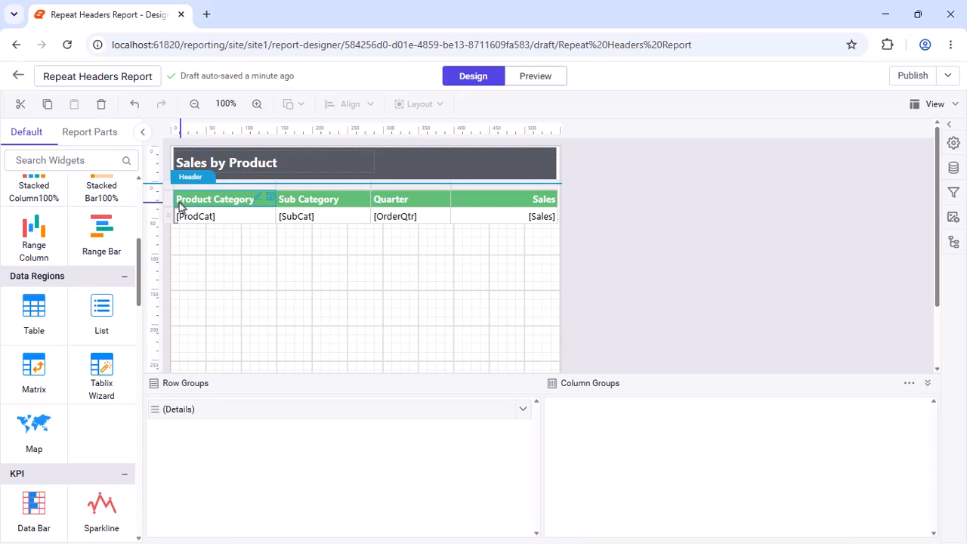
click(909, 383)
click(885, 402)
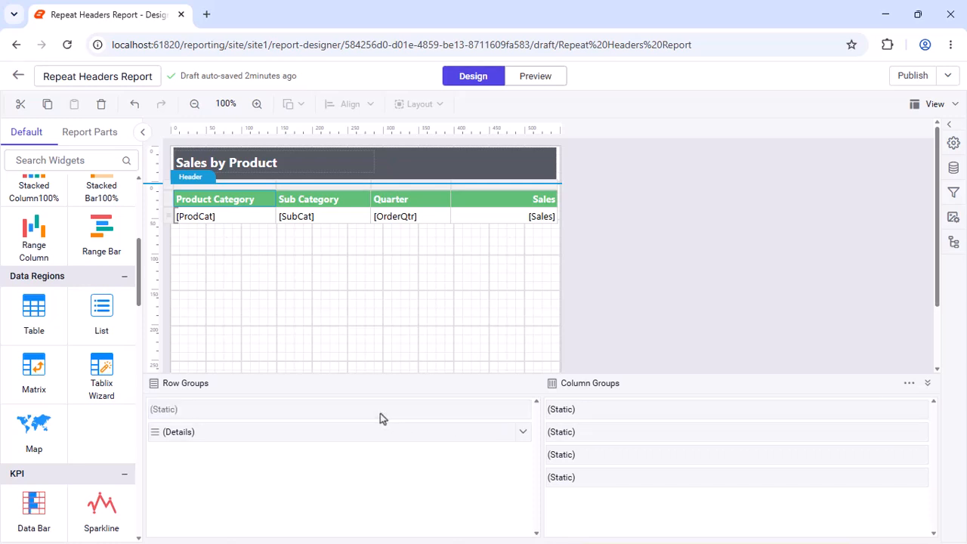
click(953, 144)
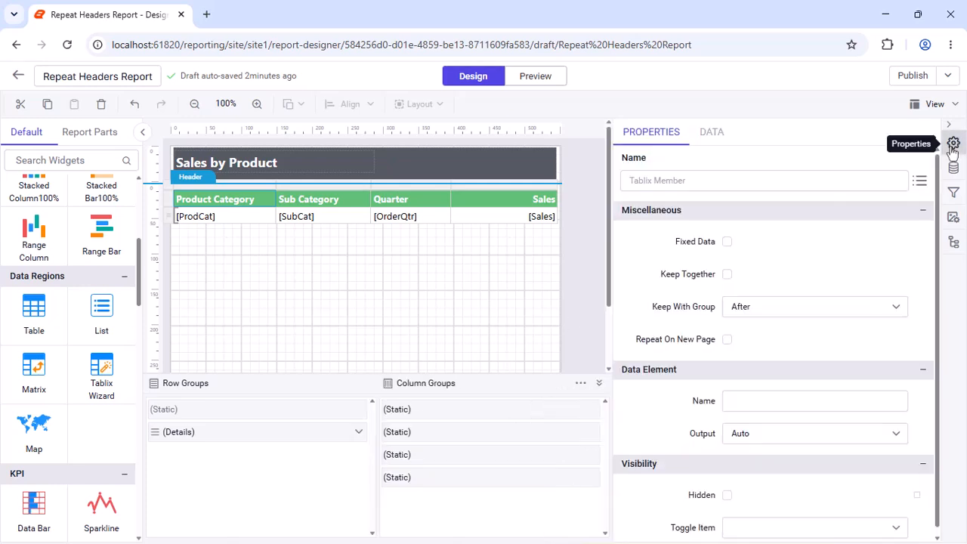
click(727, 340)
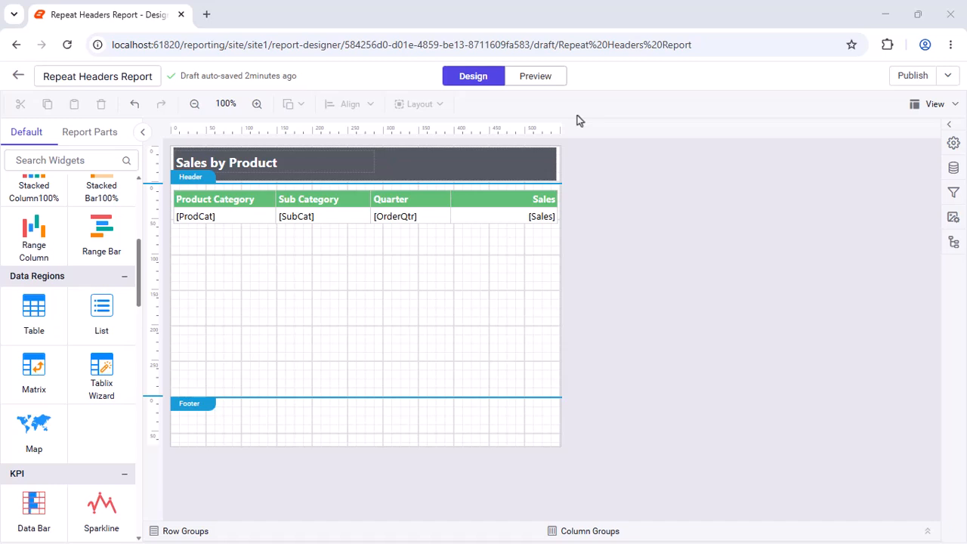
Preview the report and page through it to check the column headers on each page
click(528, 77)
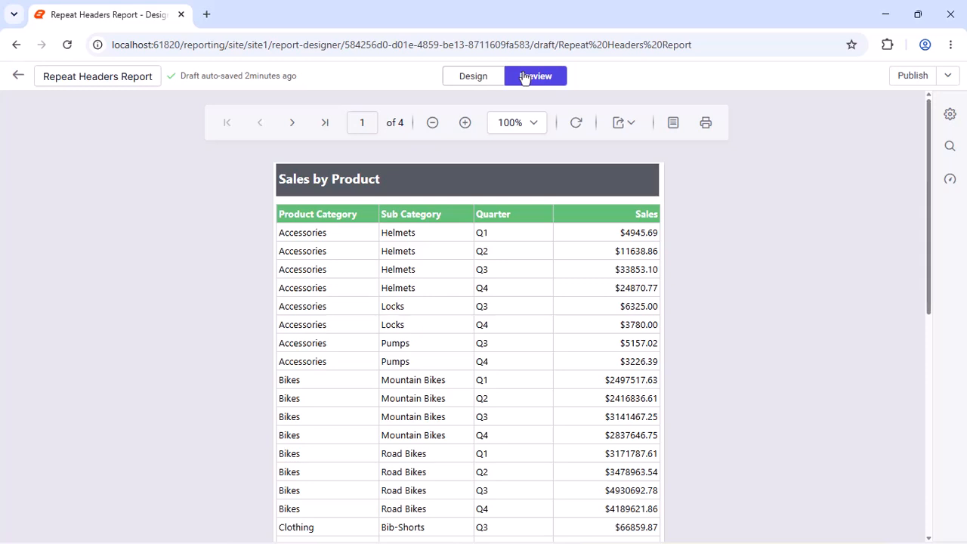
click(293, 124)
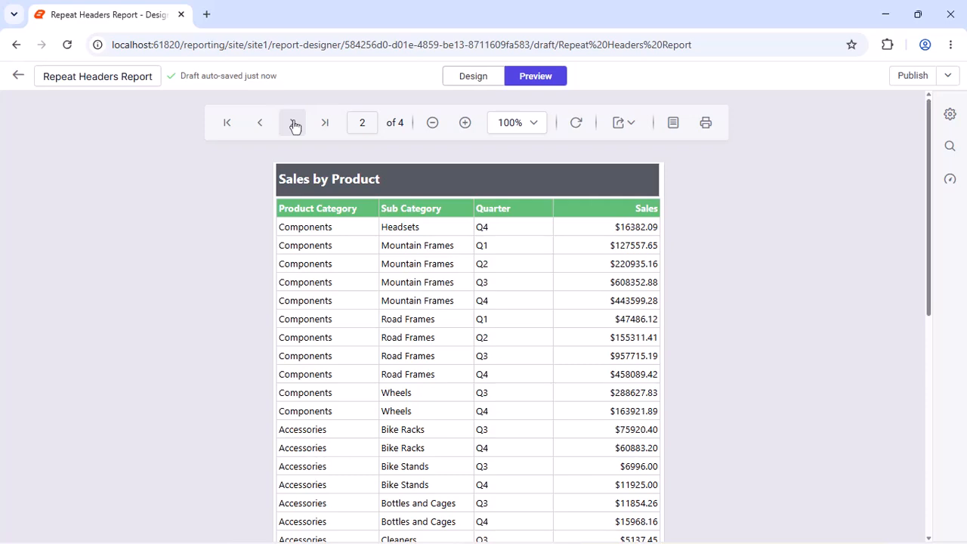
click(294, 124)
click(294, 124)
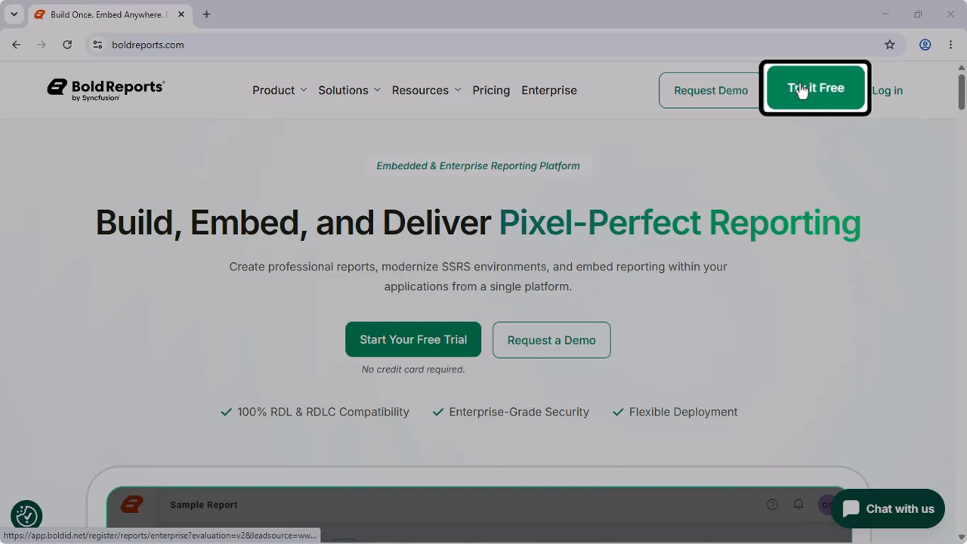
Open the free trial registration page from the Bold Reports website and return to the home page
click(802, 91)
key(alt+Left)
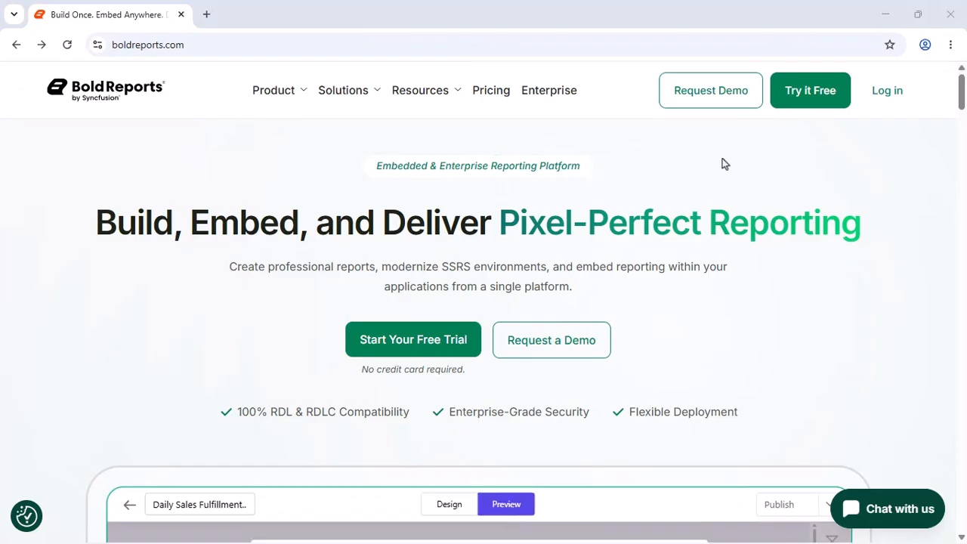